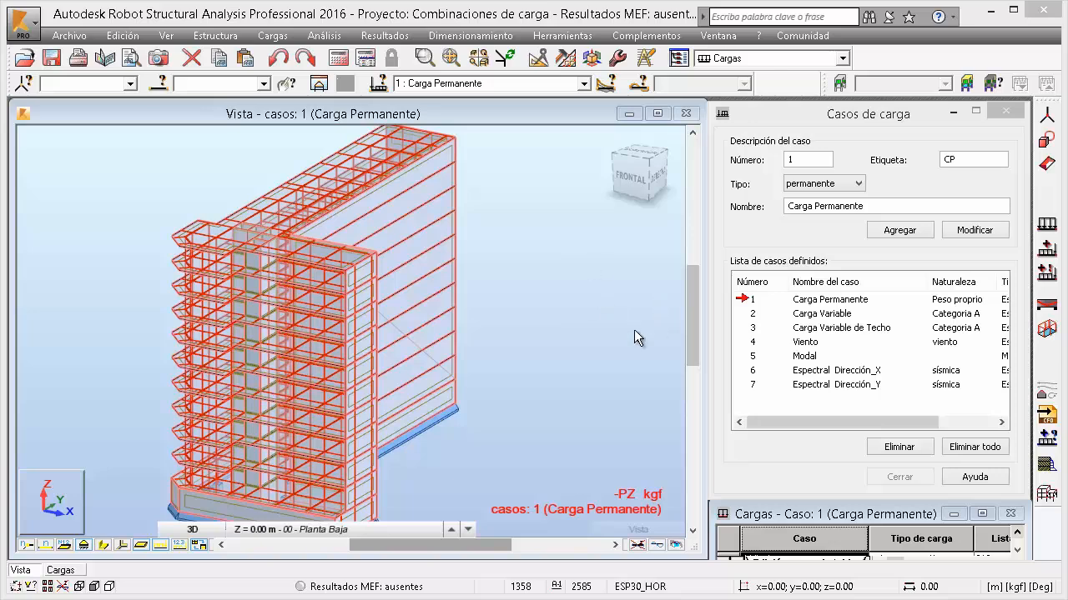
left_click(805, 315)
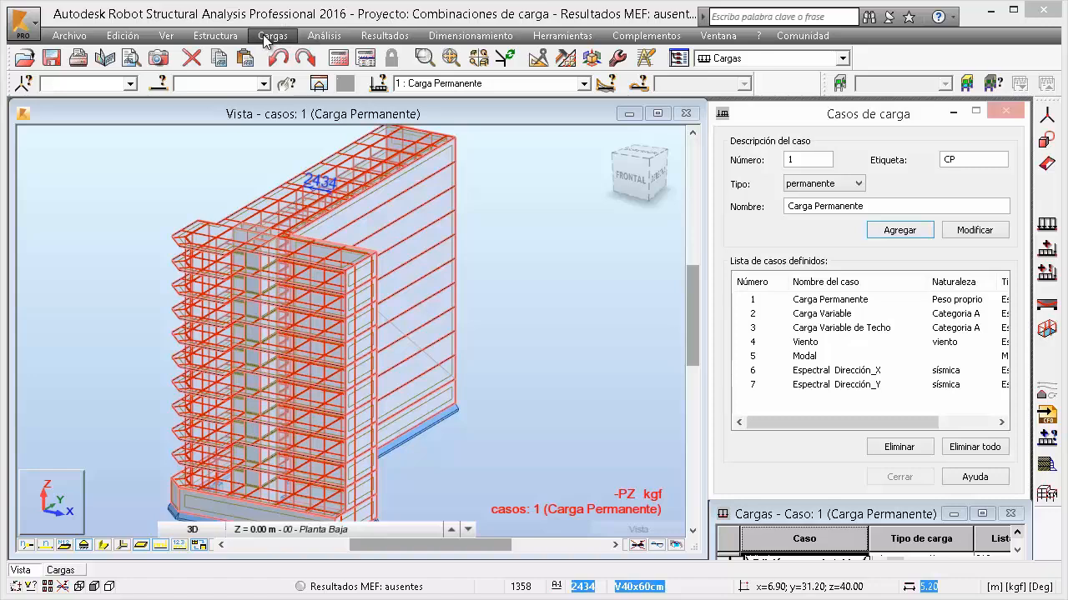
left_click(843, 58)
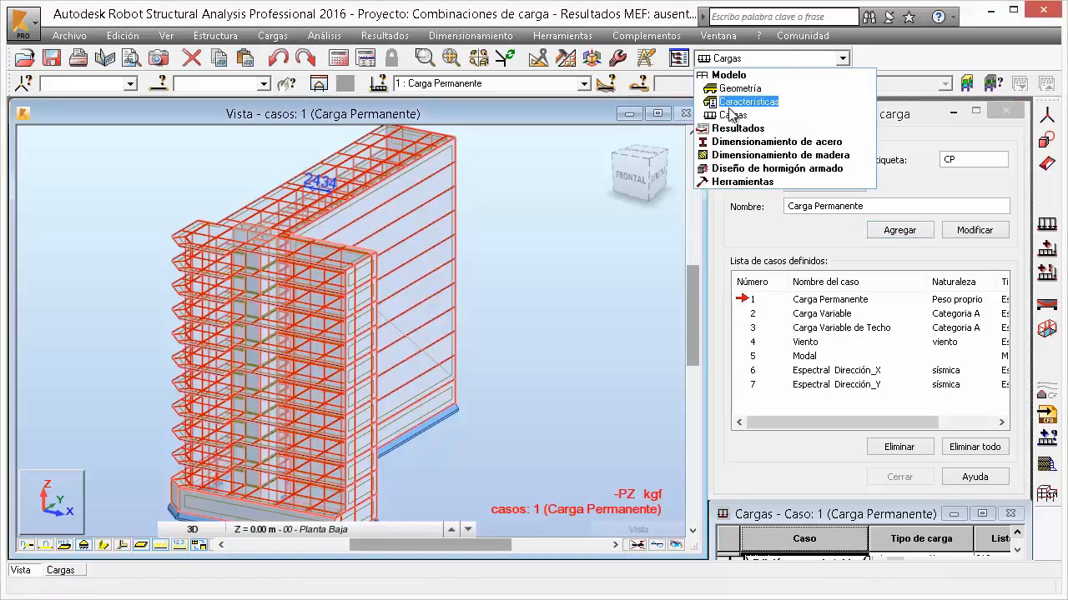
left_click(569, 160)
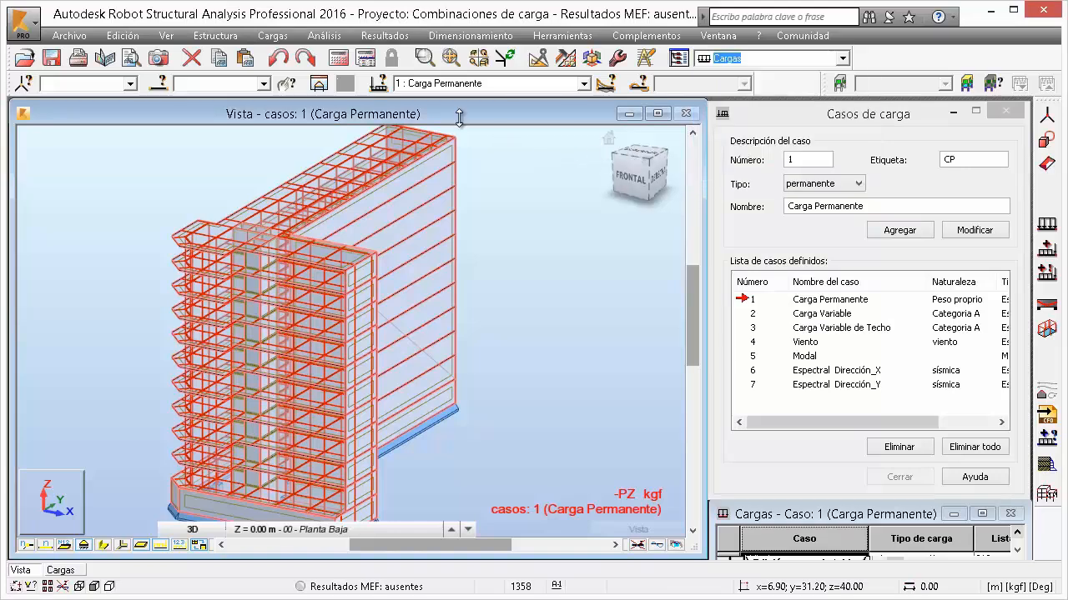
Step: Start defining a manual load combination with number 8 and combination type ELU
left_click(272, 37)
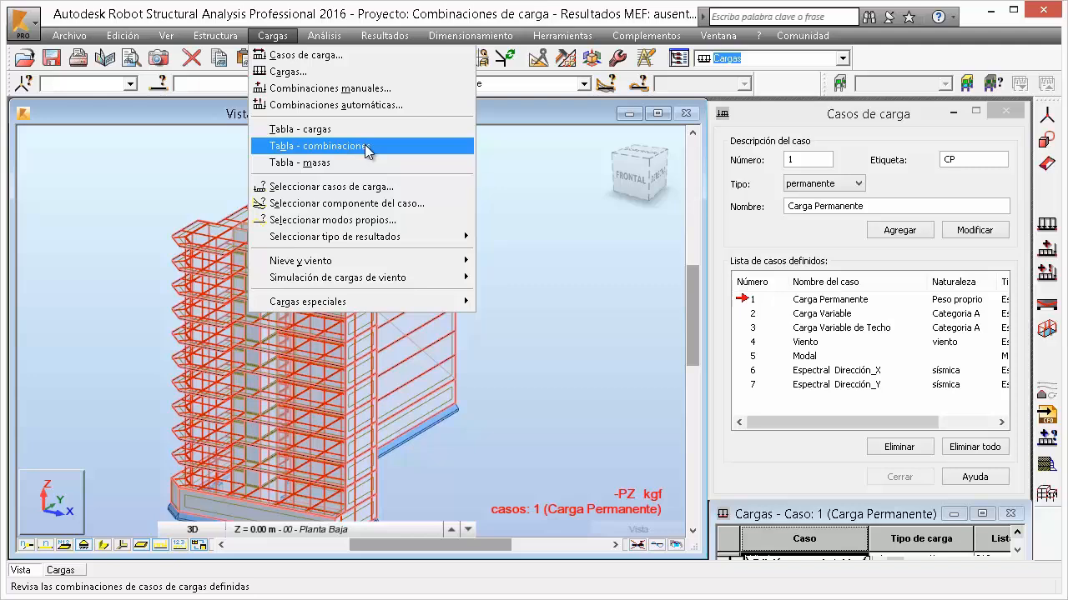
left_click(373, 89)
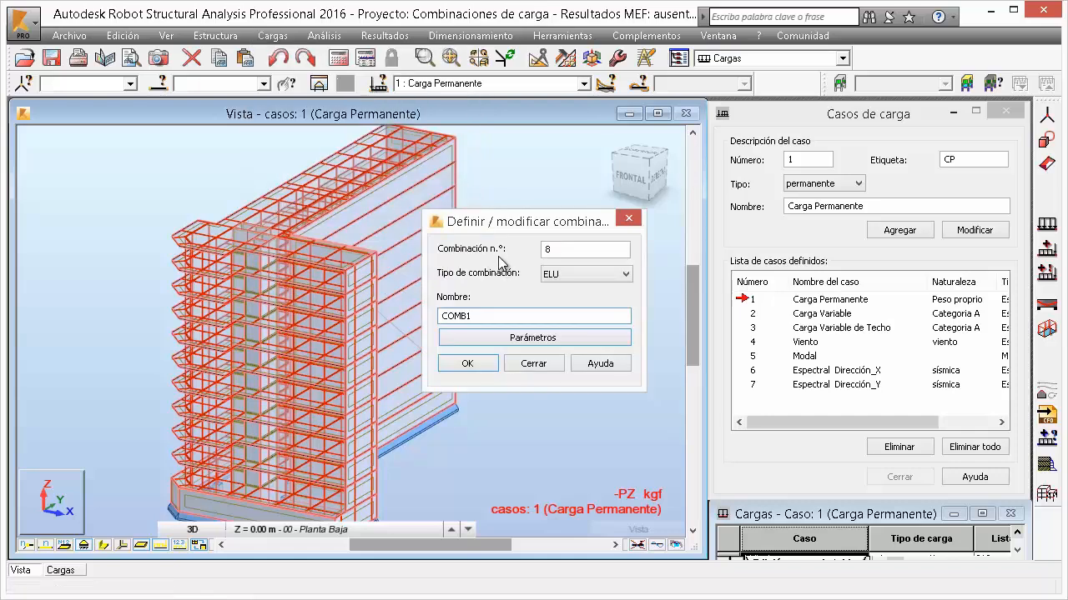
double_click(547, 252)
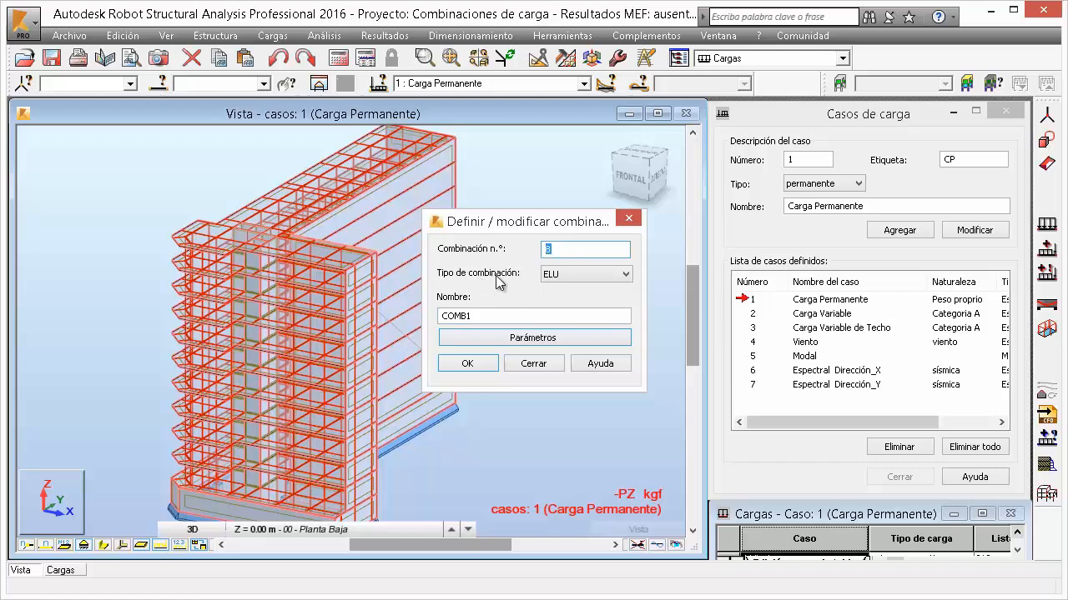
left_click(600, 277)
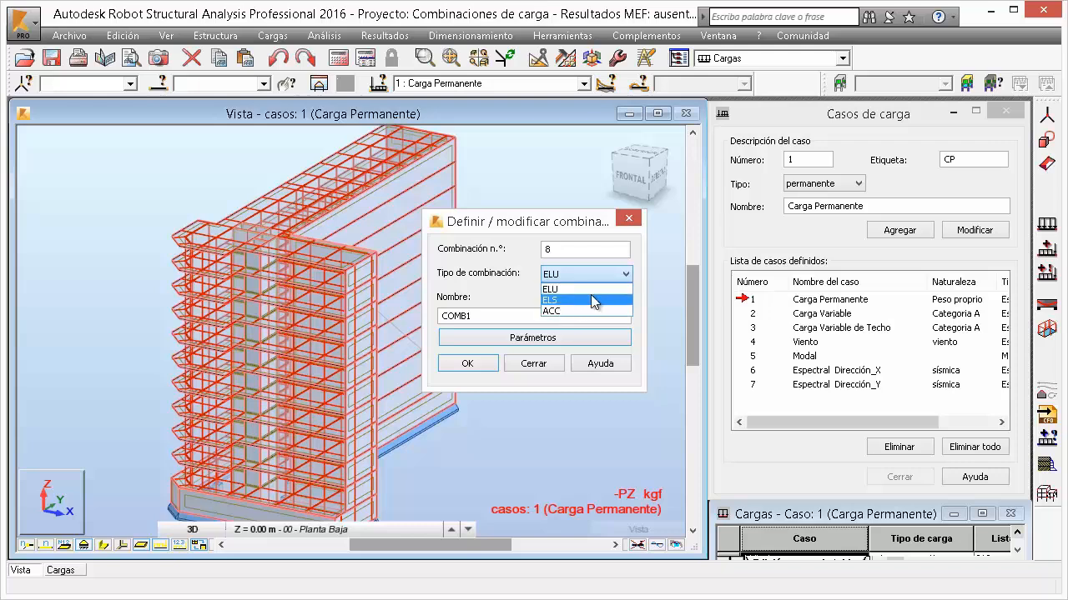
left_click(594, 291)
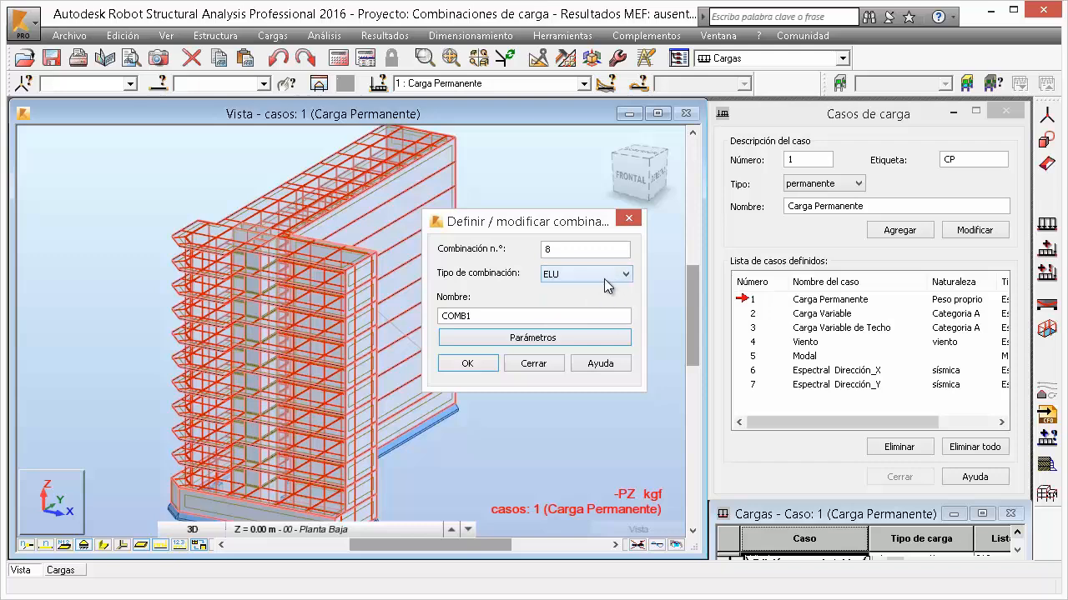
double_click(485, 318)
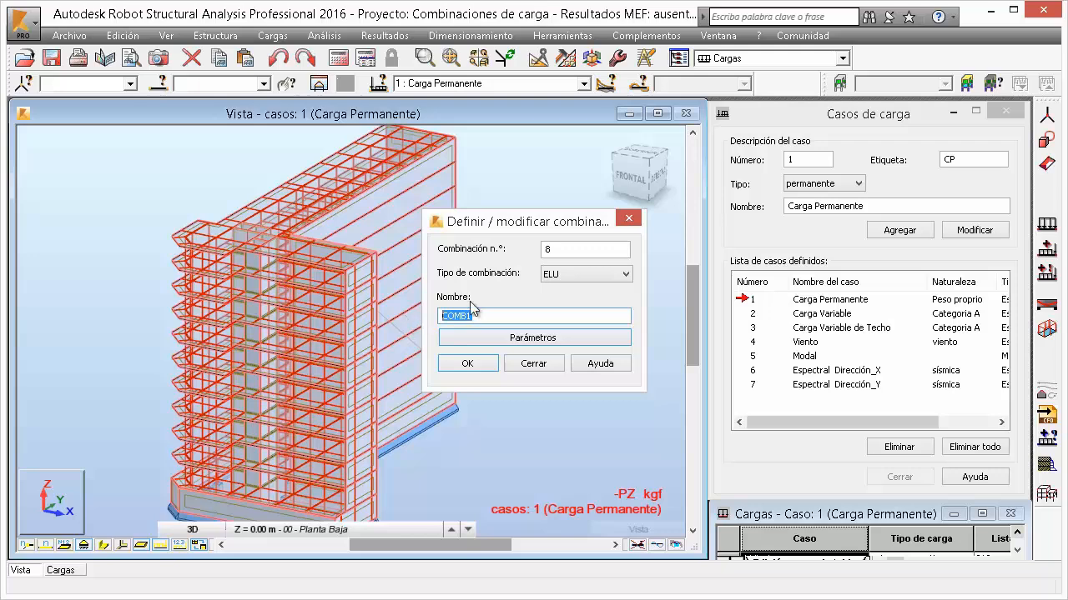
Step: Set the combination's nature to explotación, make it a quadratic combination, and create it
left_click(485, 340)
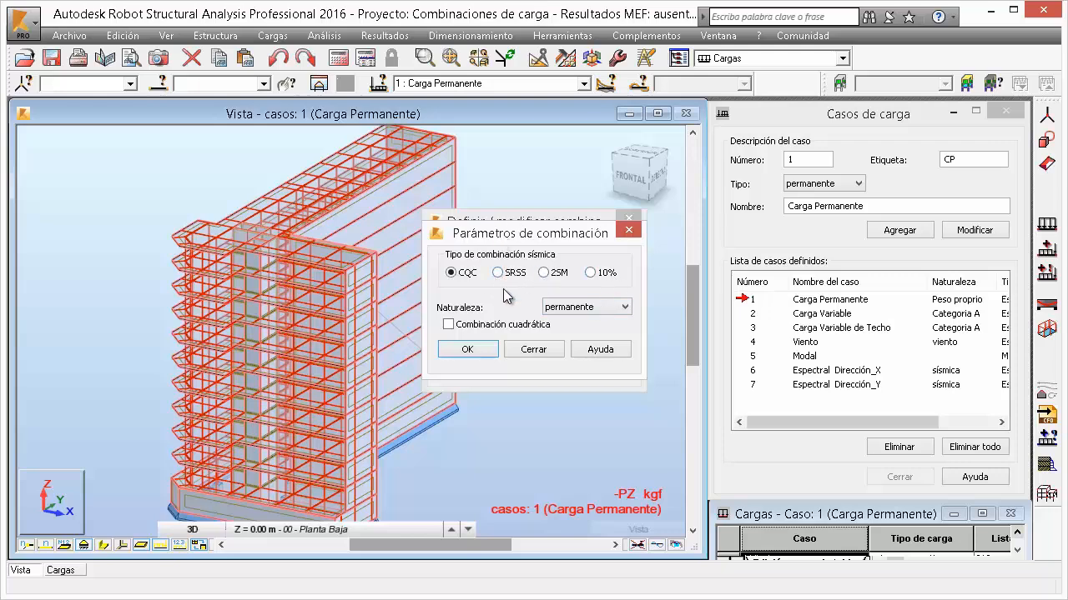
left_click(569, 309)
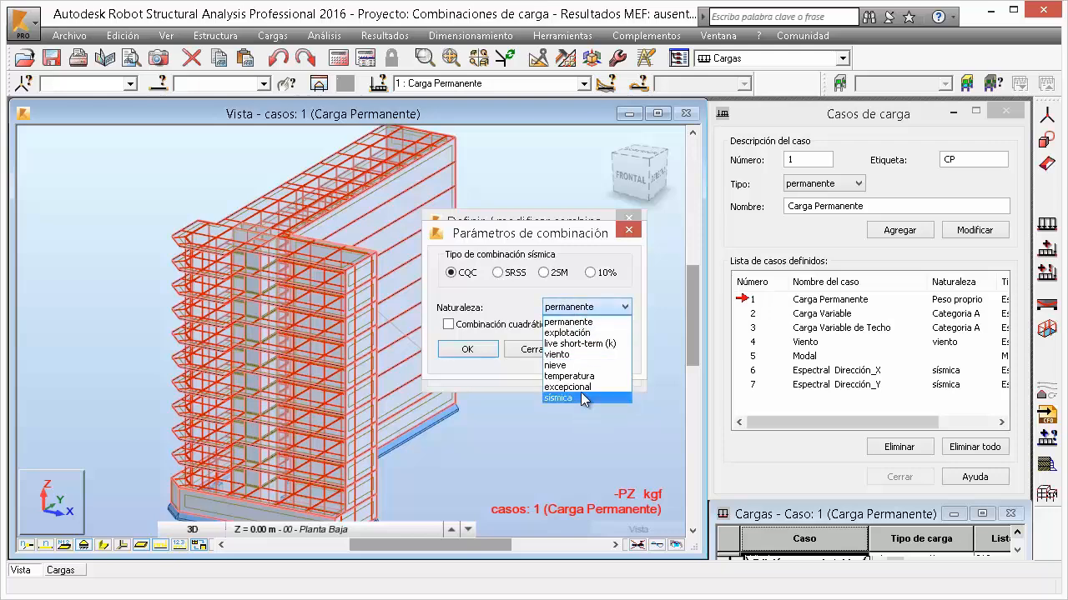
left_click(569, 334)
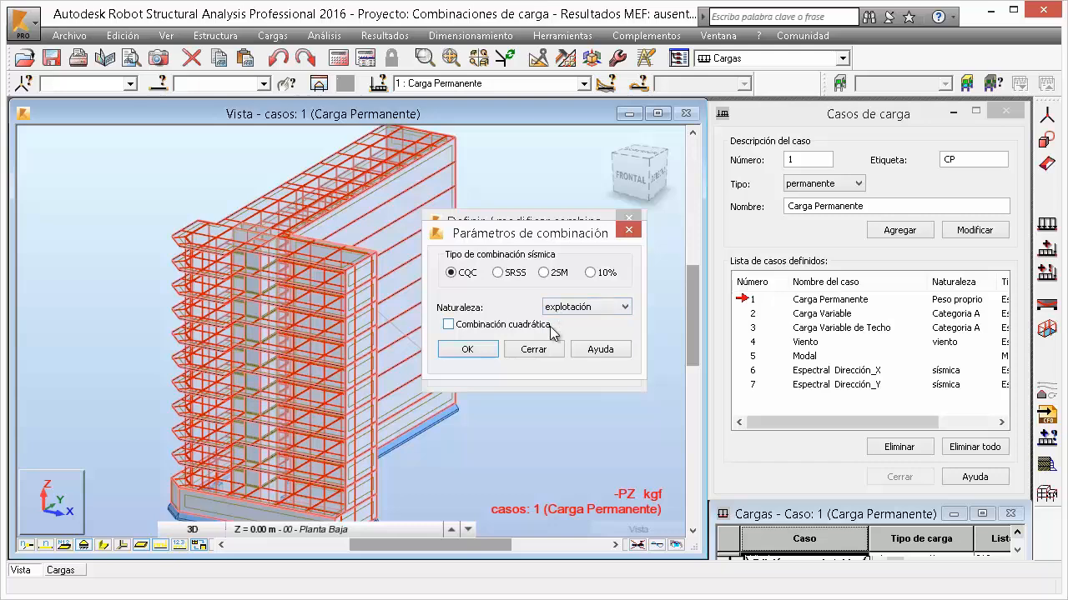
left_click(448, 325)
left_click(489, 348)
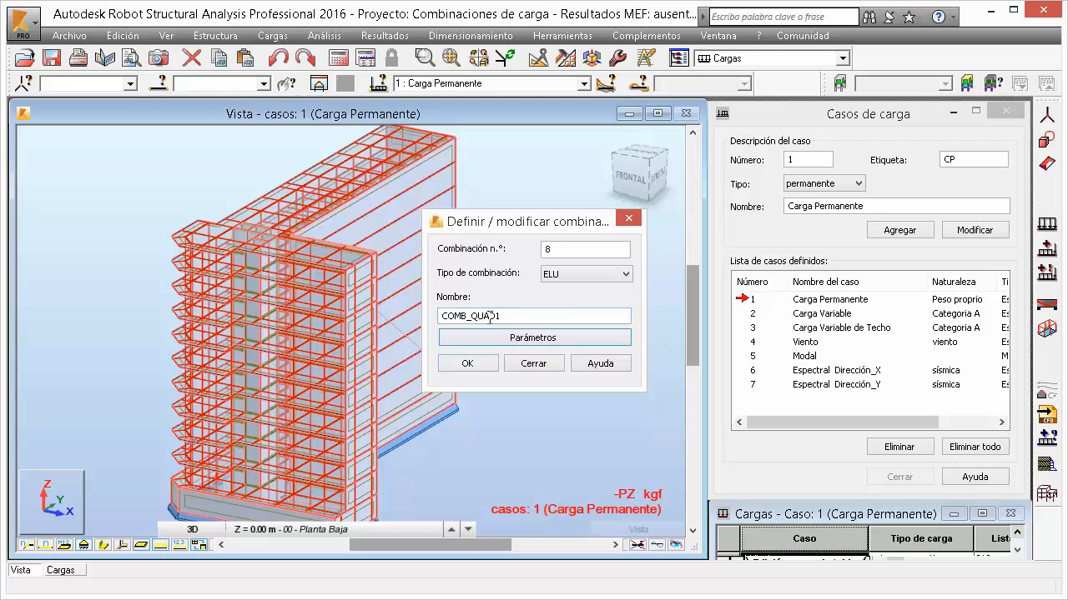
left_click(469, 361)
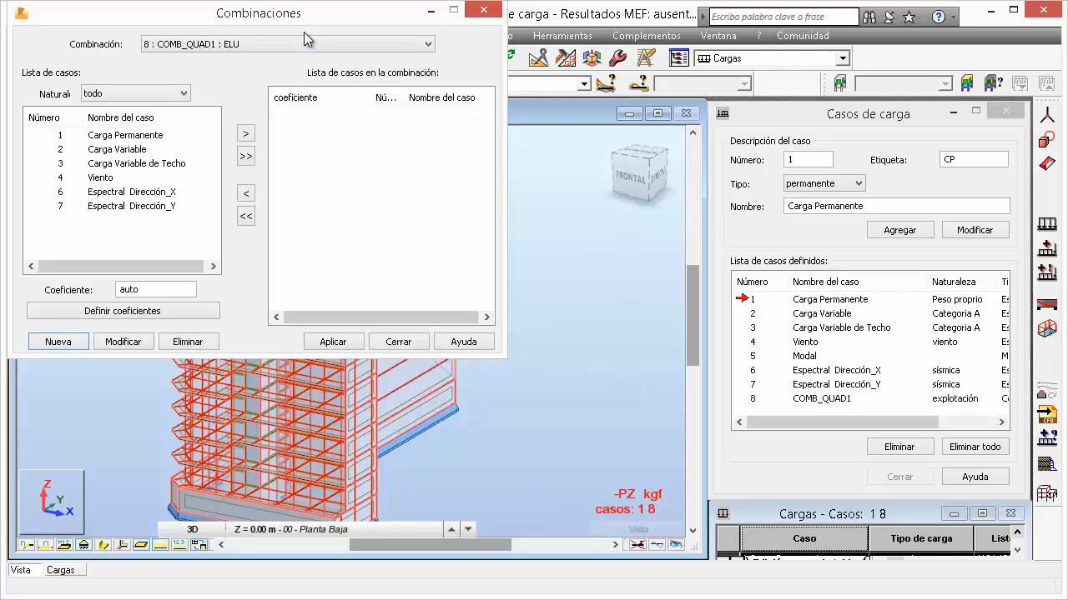
Step: Add the Carga Permanente case to the combination with a coefficient of 1.4
left_click_drag(310, 16, 545, 126)
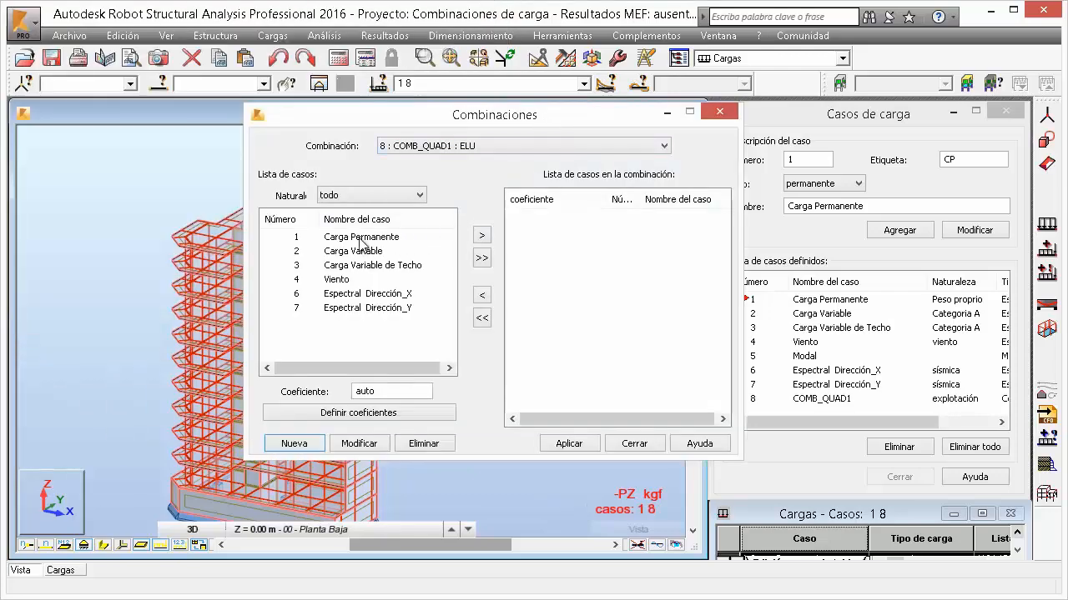
left_click(296, 238)
left_click(387, 393)
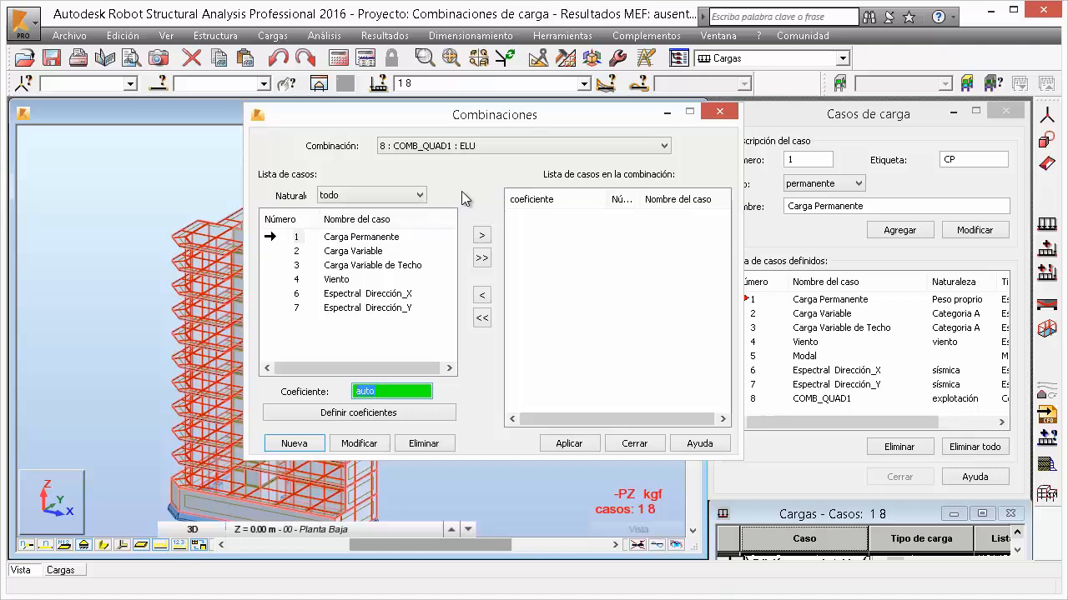
type("1.4")
left_click(298, 238)
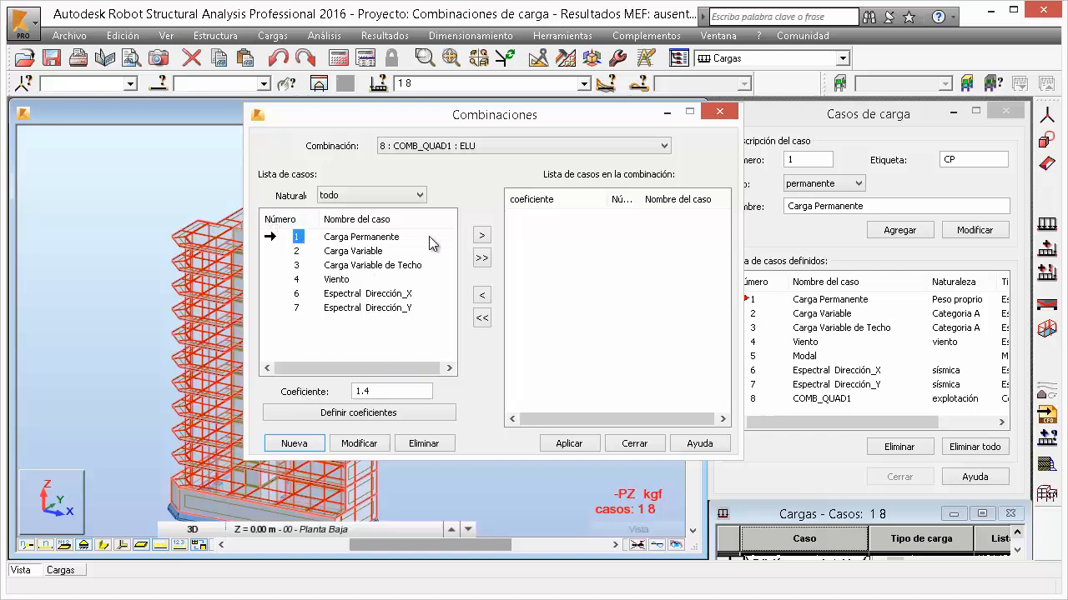
left_click(483, 237)
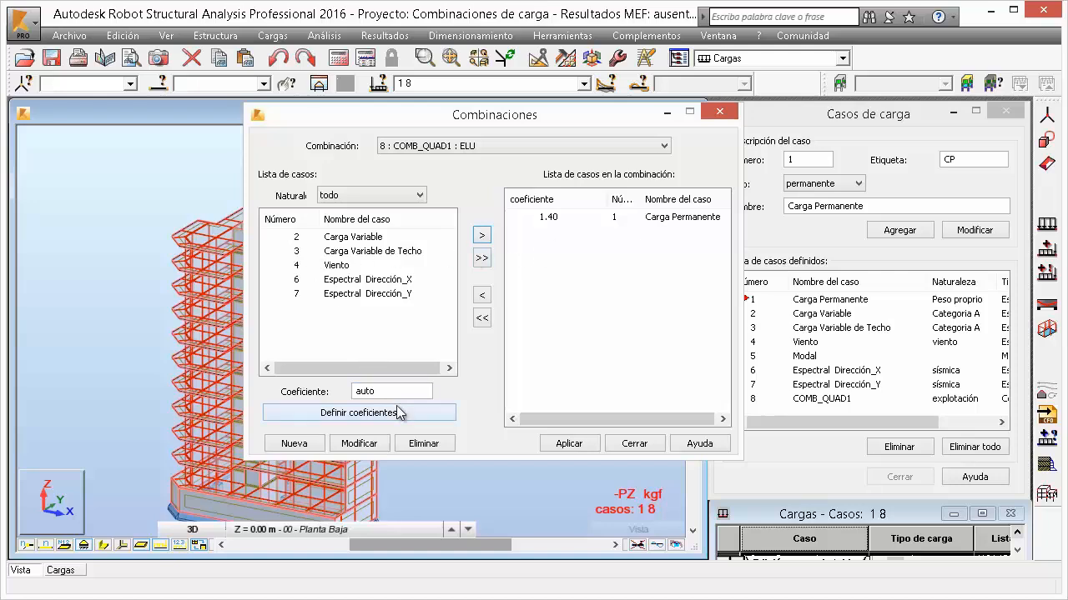
Step: Add the Carga Variable case to the combination with a coefficient of 1.6
left_click_drag(410, 392, 304, 395)
type("1.")
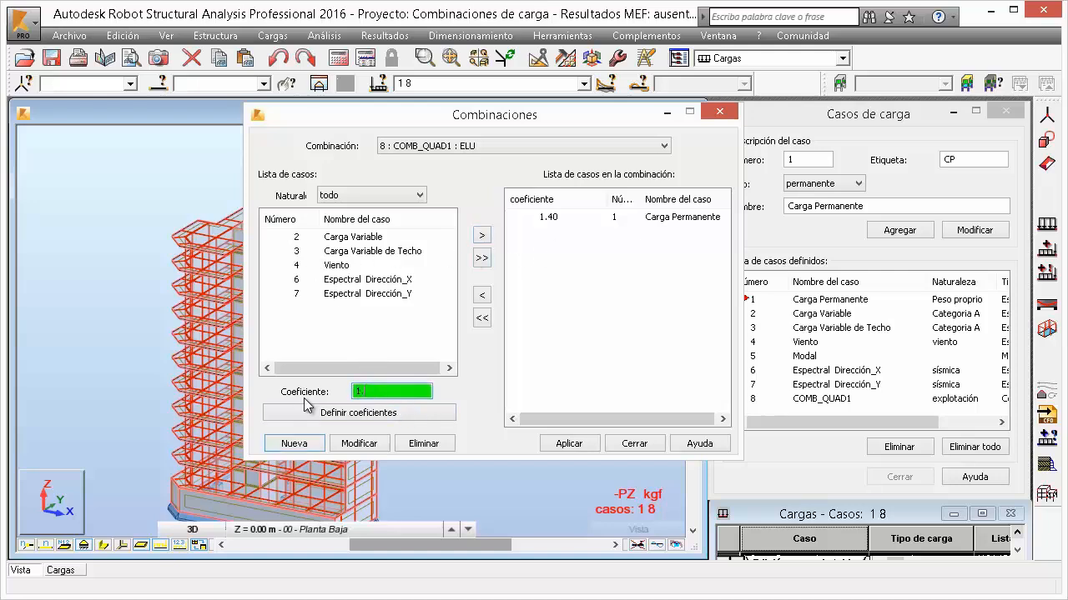
type("6")
left_click(296, 237)
left_click(481, 236)
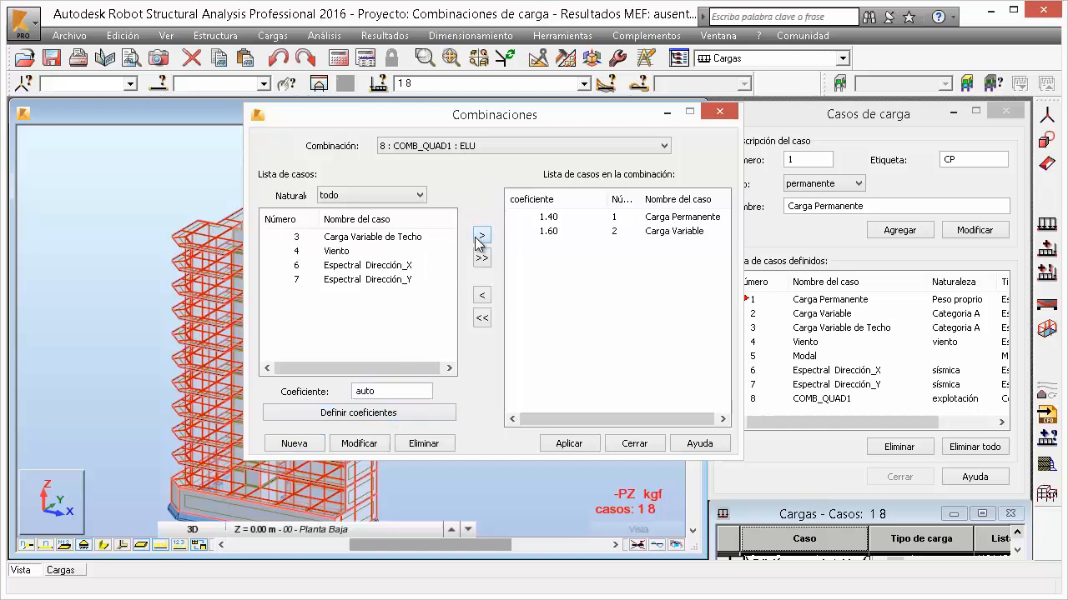
Step: Add the Carga Variable de Techo case with a coefficient of 0.5, then apply the combination and close its definition
left_click(405, 390)
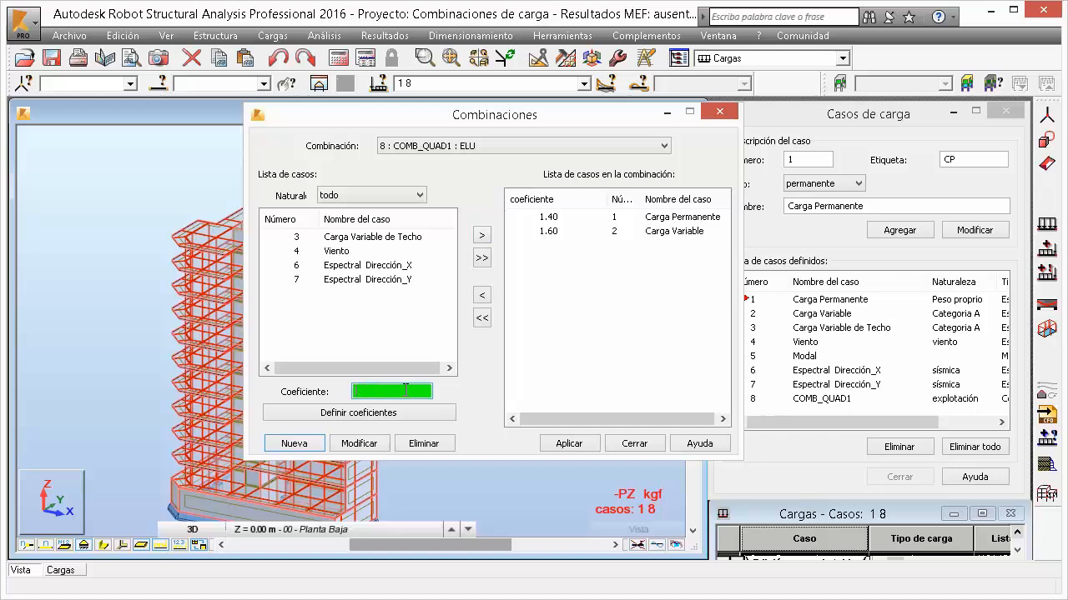
type("0.5")
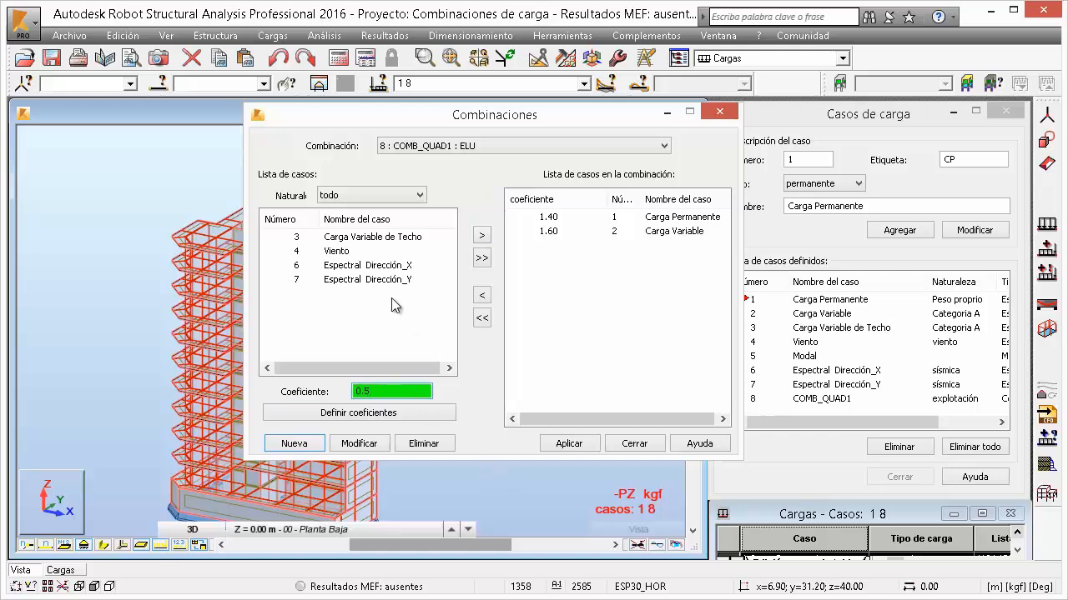
left_click(297, 240)
left_click(482, 236)
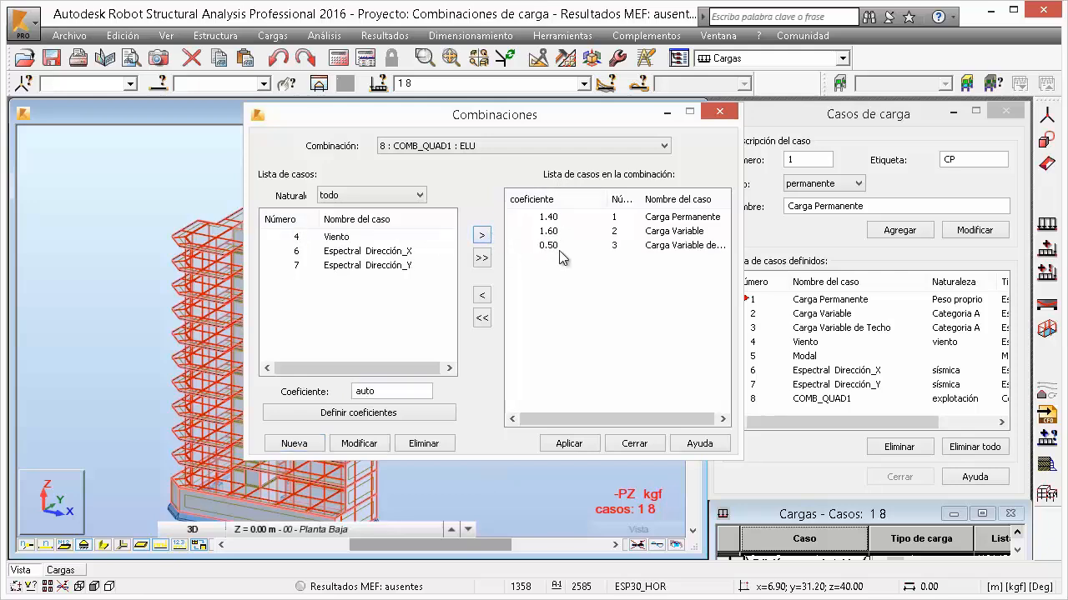
left_click(586, 449)
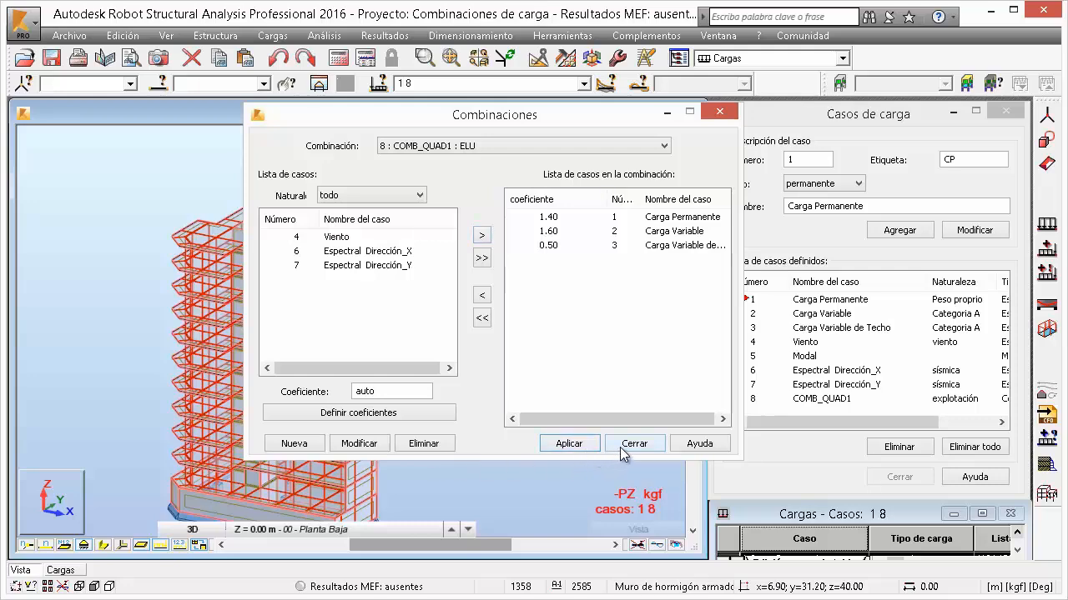
left_click(622, 444)
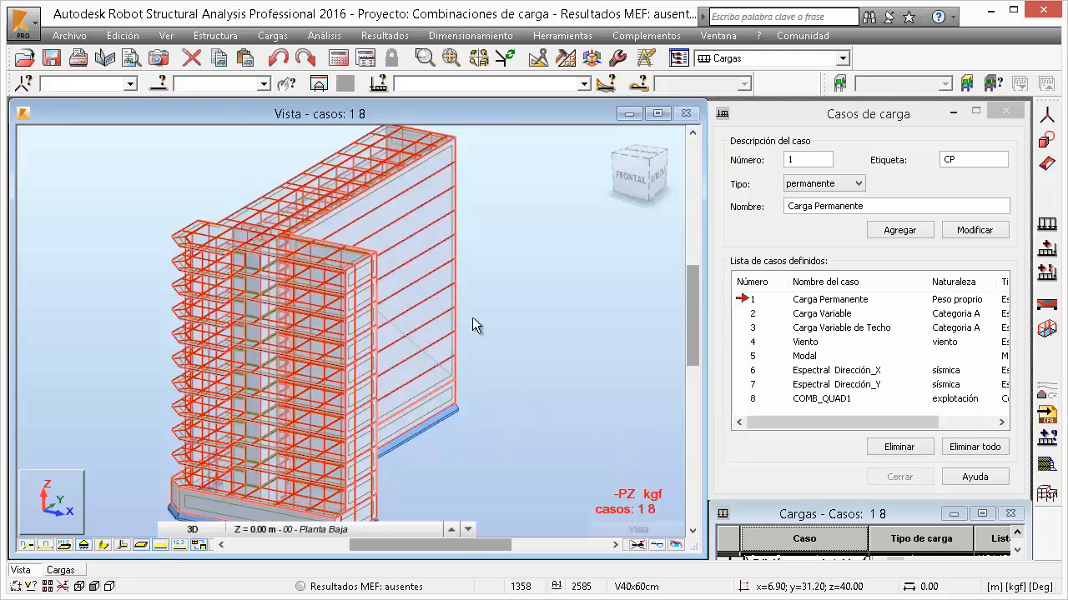
Step: Delete the quadratic combination COMB_QUAD1 from the list of analysis types
left_click(323, 35)
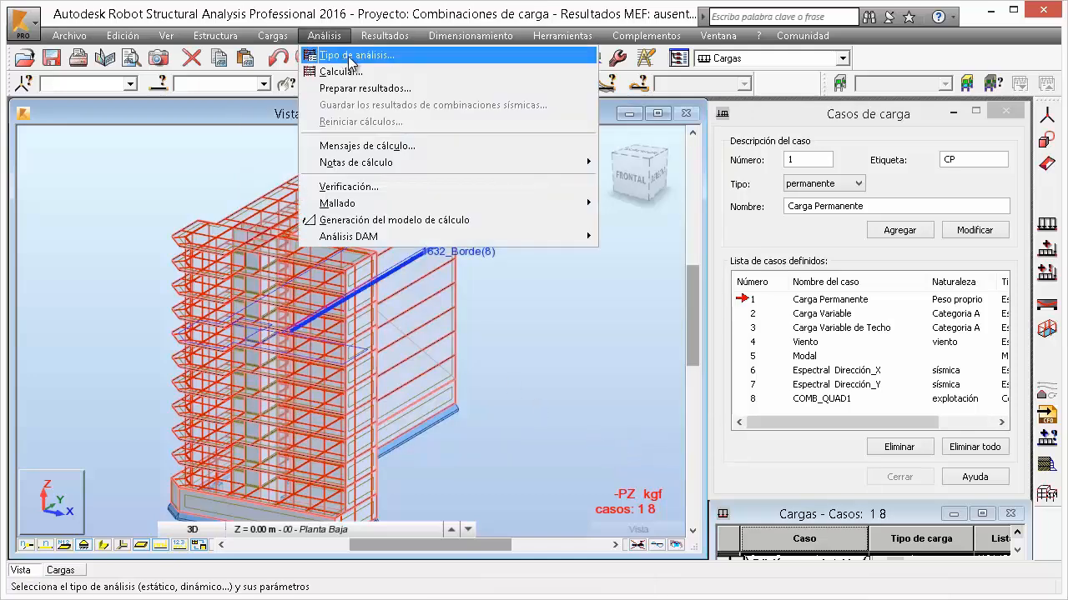
left_click(350, 57)
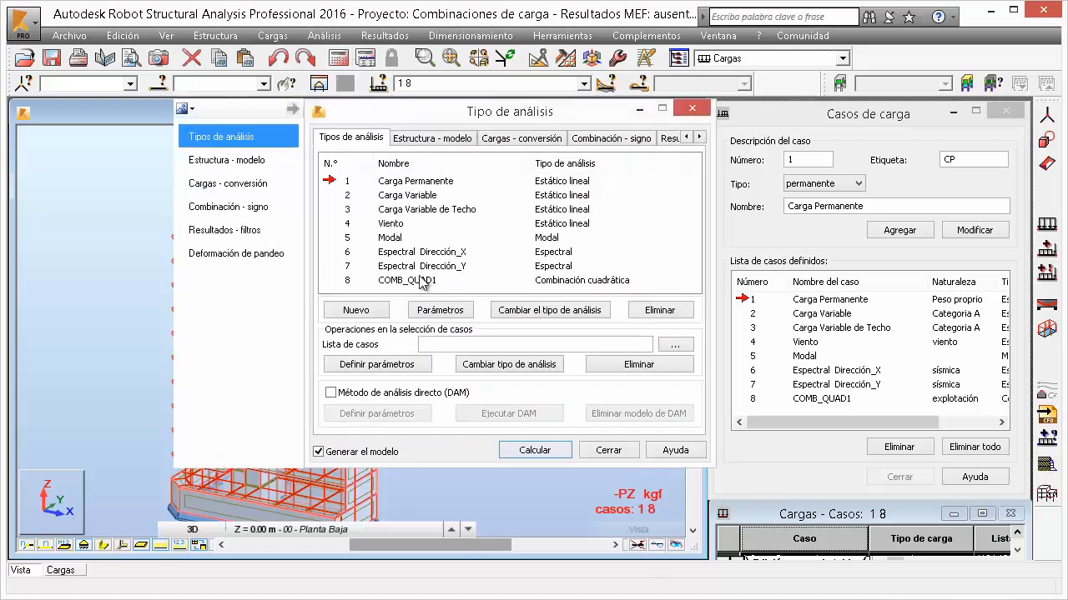
left_click(348, 281)
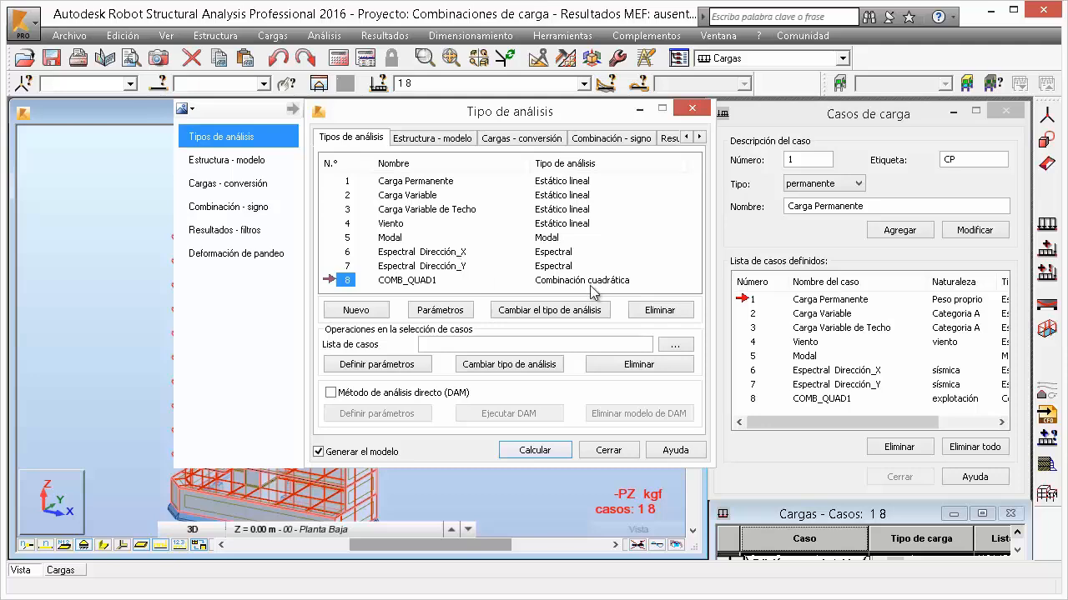
left_click(653, 311)
left_click(610, 347)
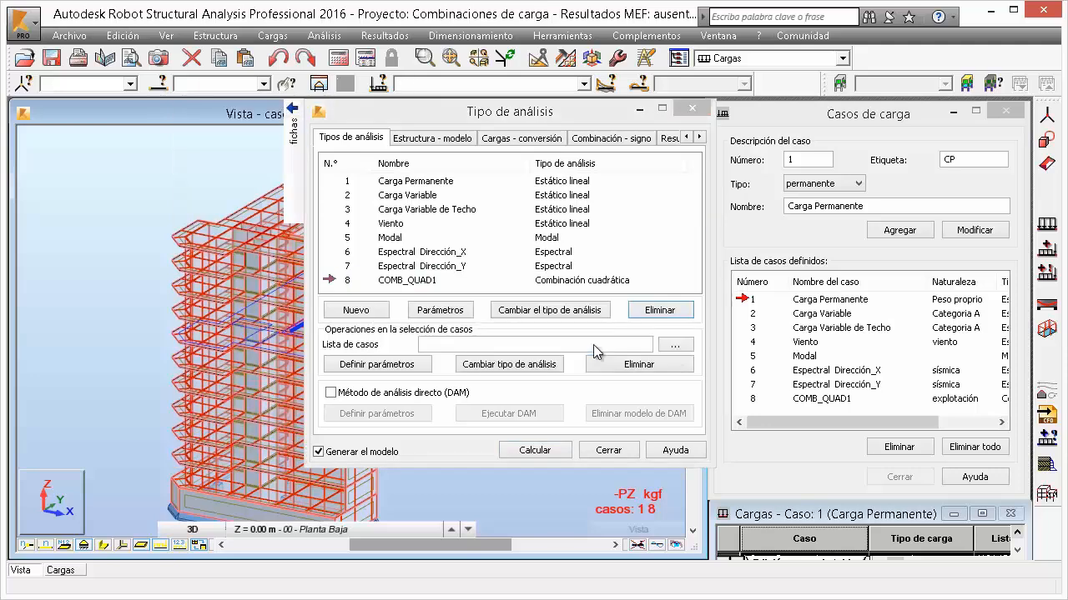
left_click(604, 451)
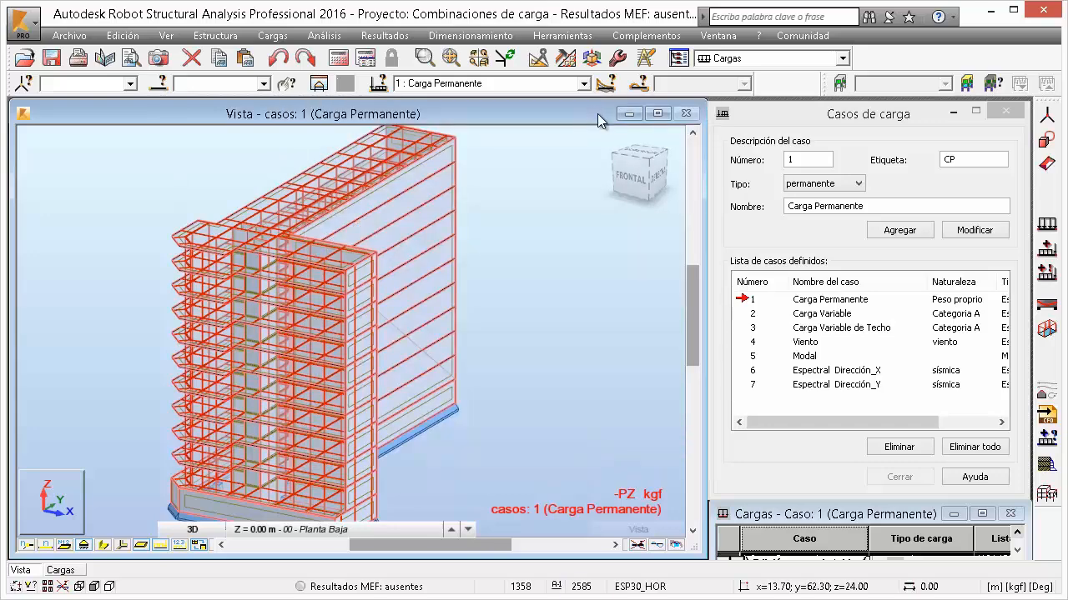
Step: Open the project preferences and display the load standards under the design codes
left_click(275, 36)
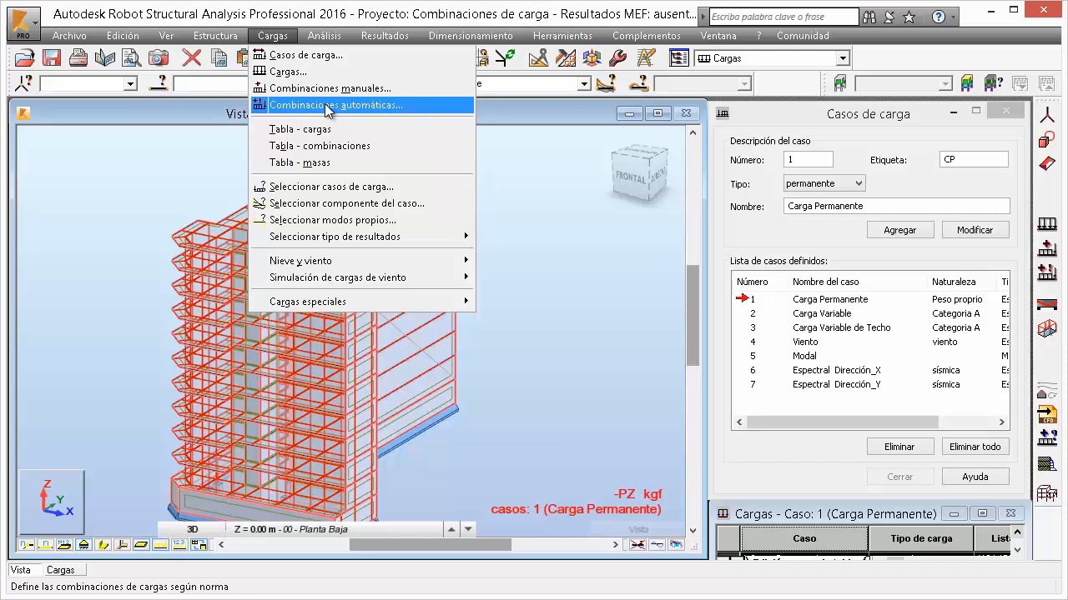
mouse_move(567, 37)
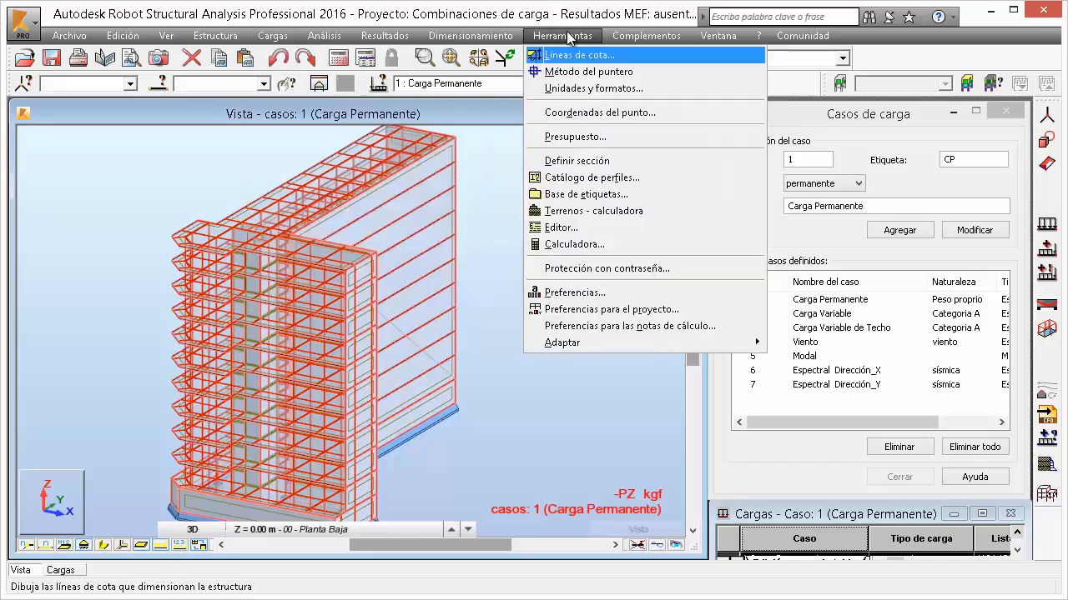
left_click(570, 310)
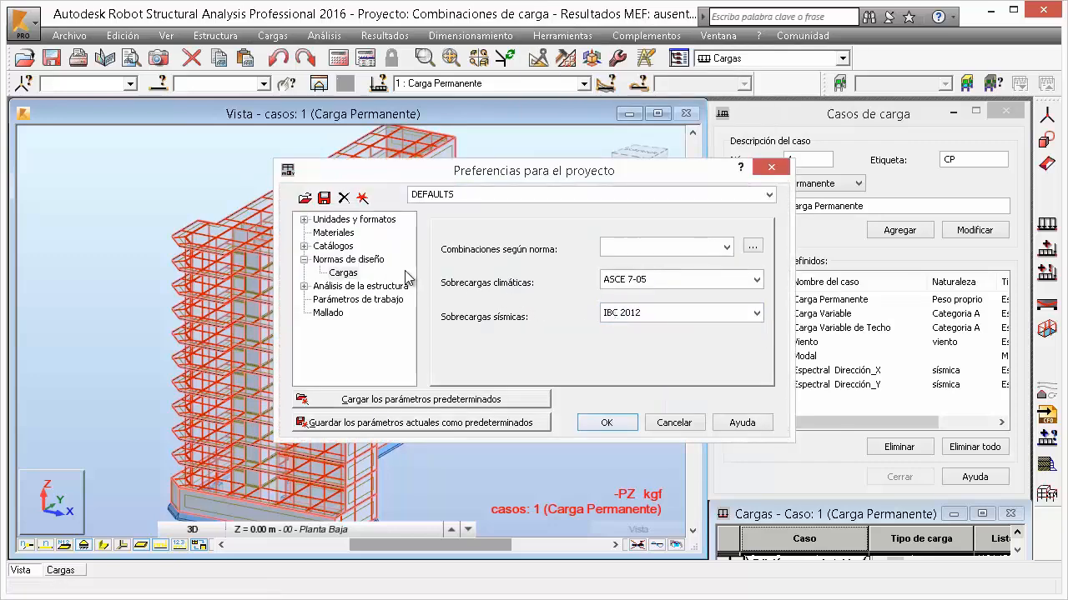
left_click(357, 262)
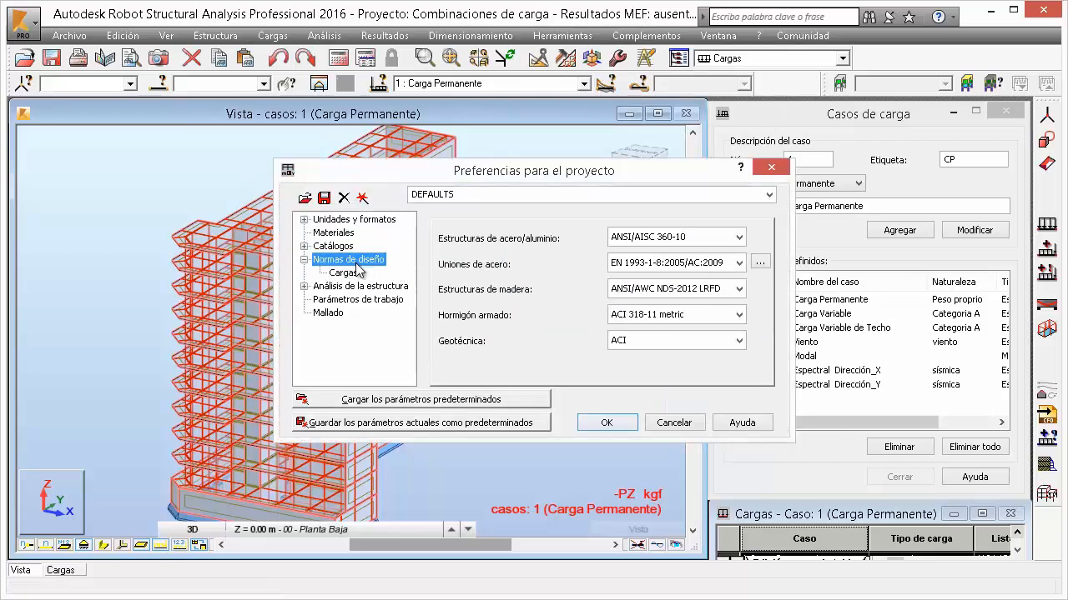
left_click(349, 276)
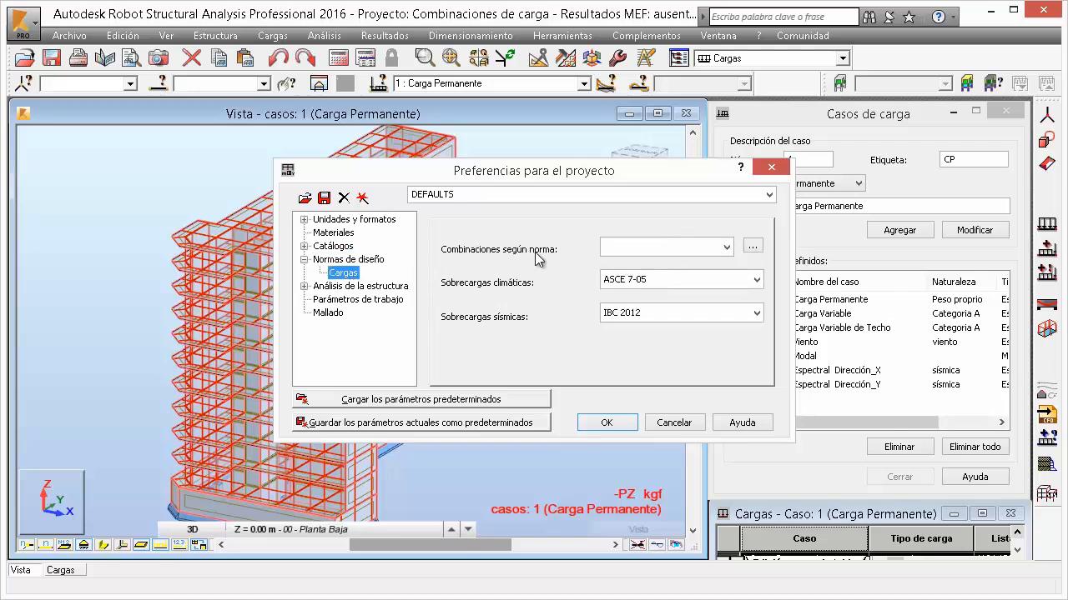
Step: Examine the full list of available load combination codes, select ACI318 among the current codes, and cancel the list configuration
left_click(726, 247)
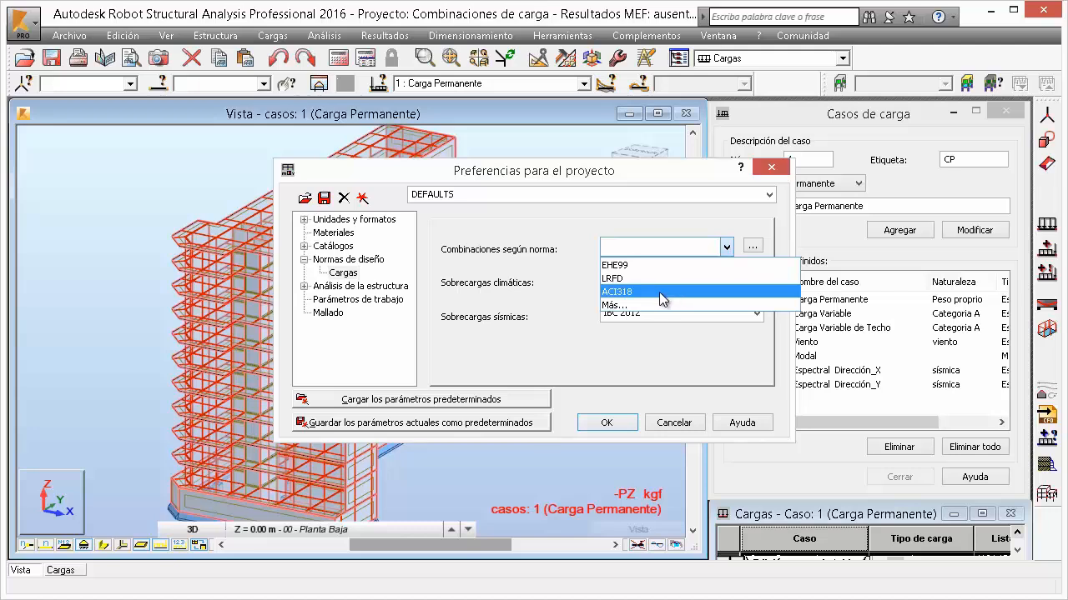
left_click(615, 306)
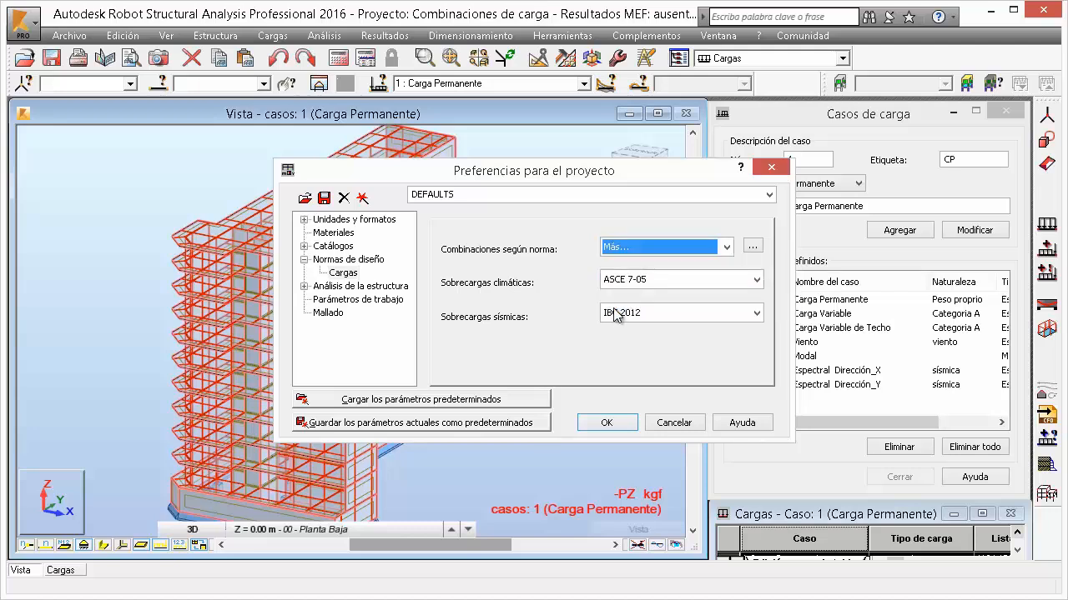
left_click(490, 241)
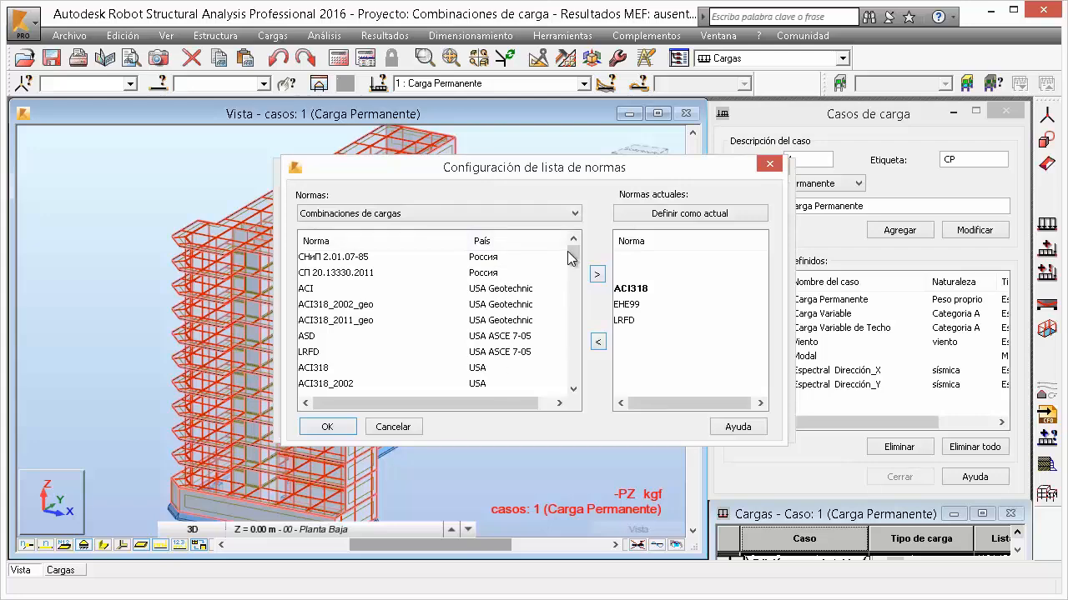
mouse_move(573, 255)
left_mouse_down()
mouse_move(577, 372)
mouse_move(572, 357)
mouse_move(557, 359)
mouse_move(583, 250)
left_mouse_up()
left_click(656, 292)
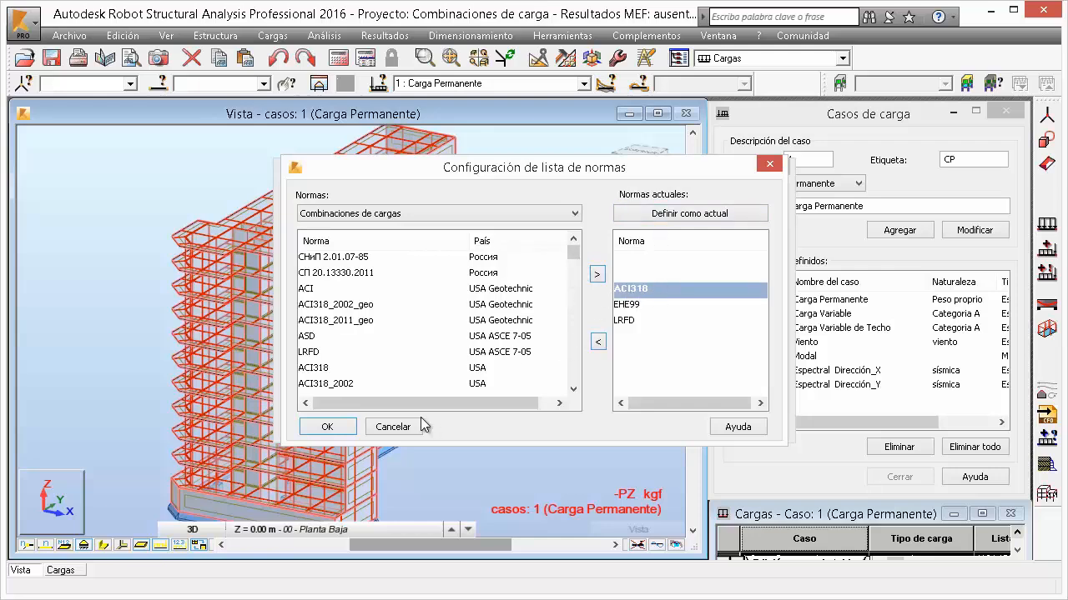
left_click(377, 429)
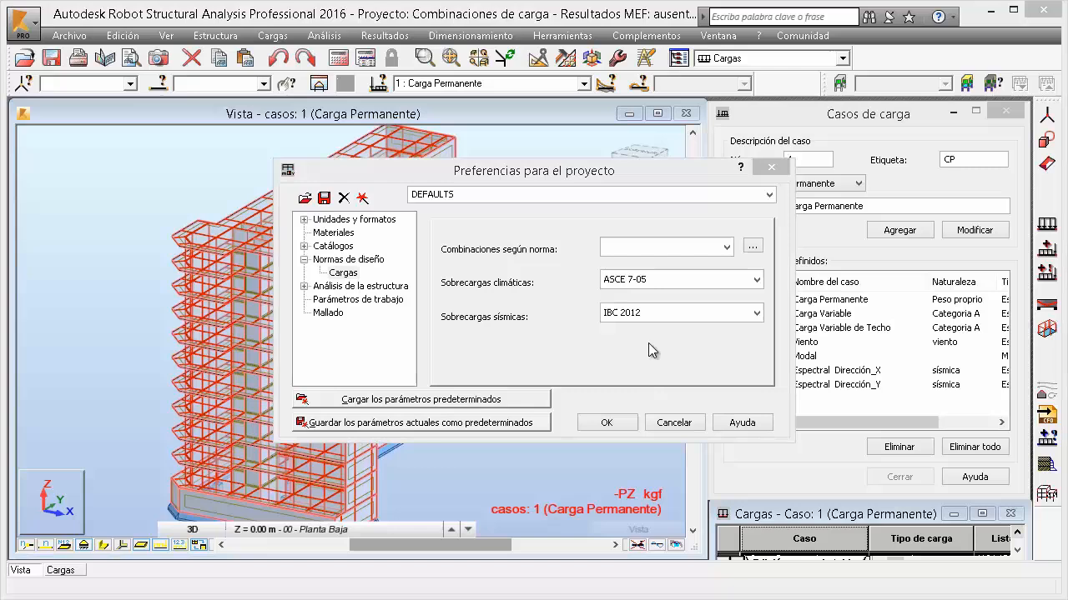
Step: Set the code for load combinations to ACI318 and accept the project preferences
left_click(726, 247)
left_click(629, 294)
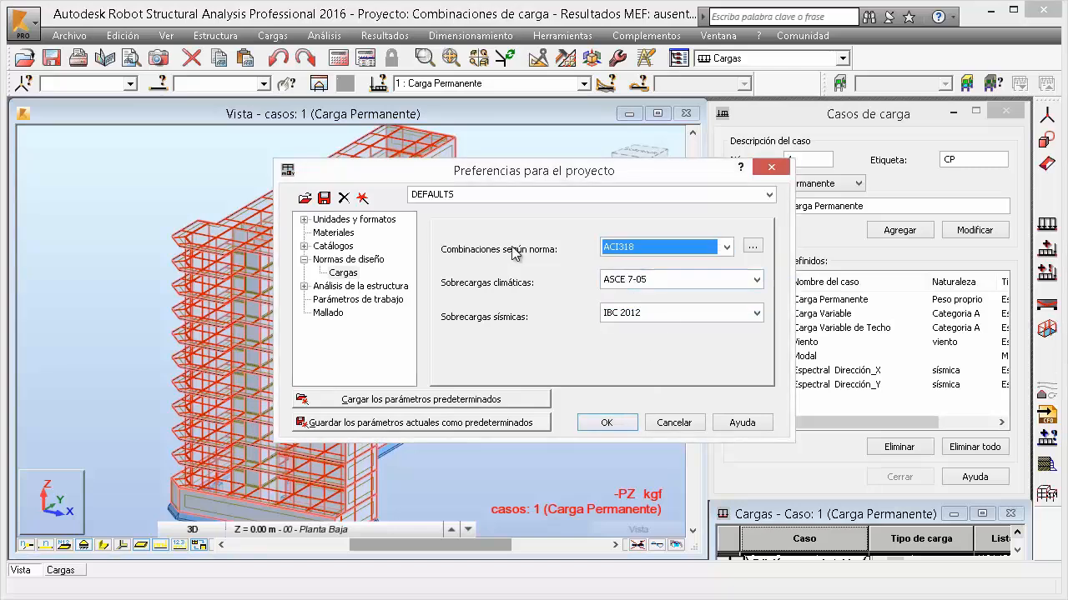
left_click(612, 425)
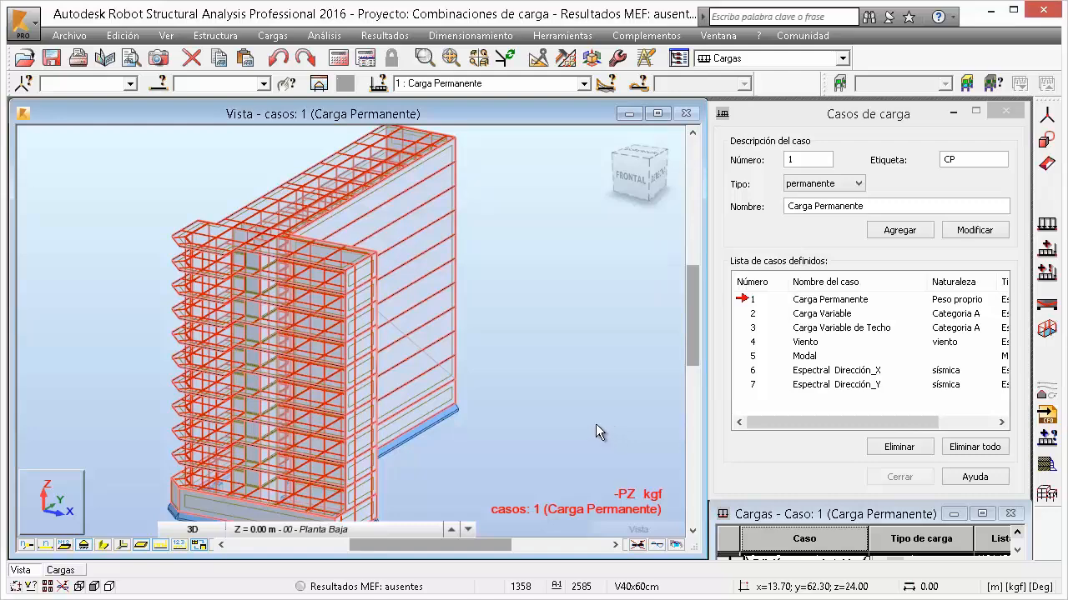
Step: Open the automatic code combinations, compare the simplified, complete and manual generation options, and choose Combinaciones automáticas completas
left_click(273, 35)
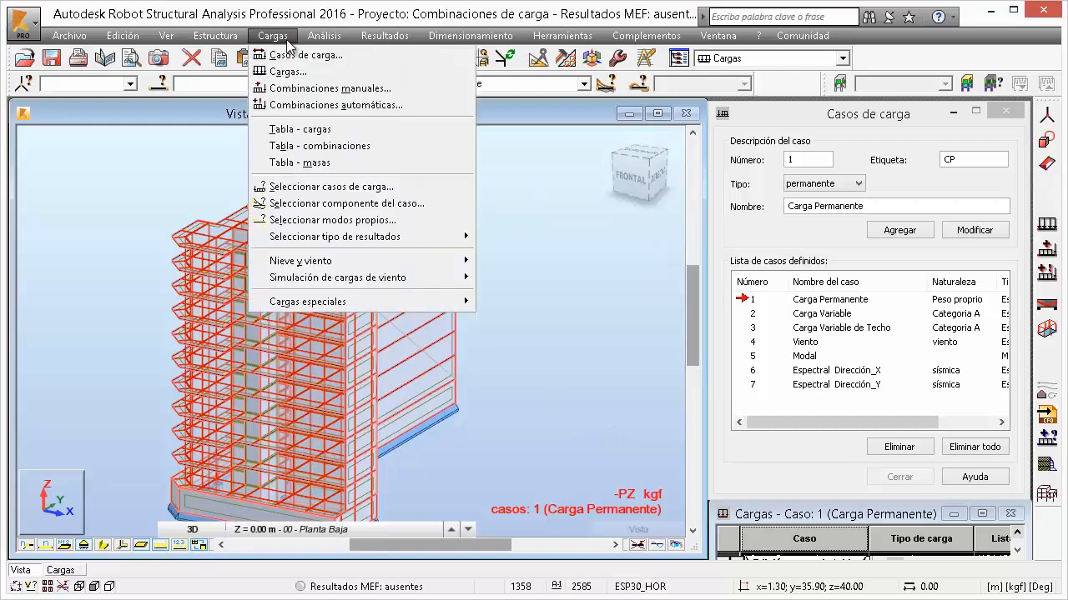
left_click(308, 106)
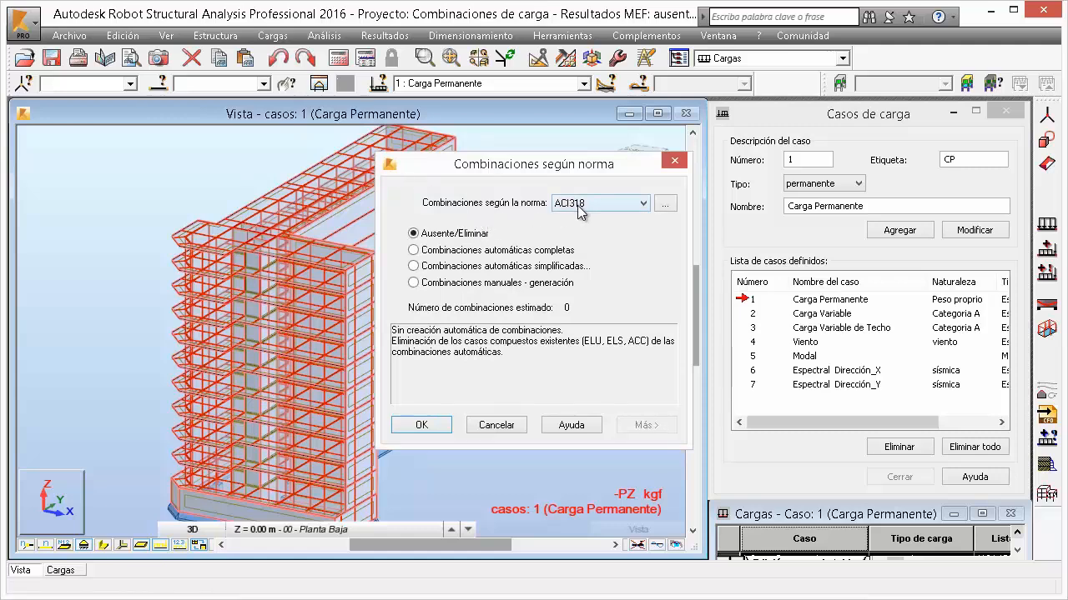
left_click(450, 252)
left_click(529, 266)
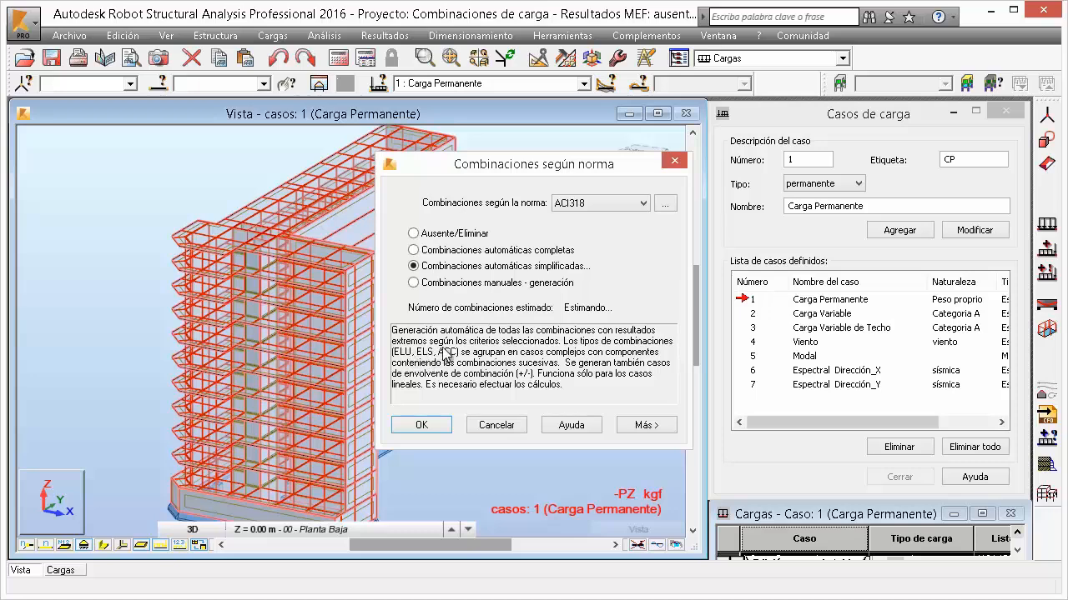
left_click(518, 255)
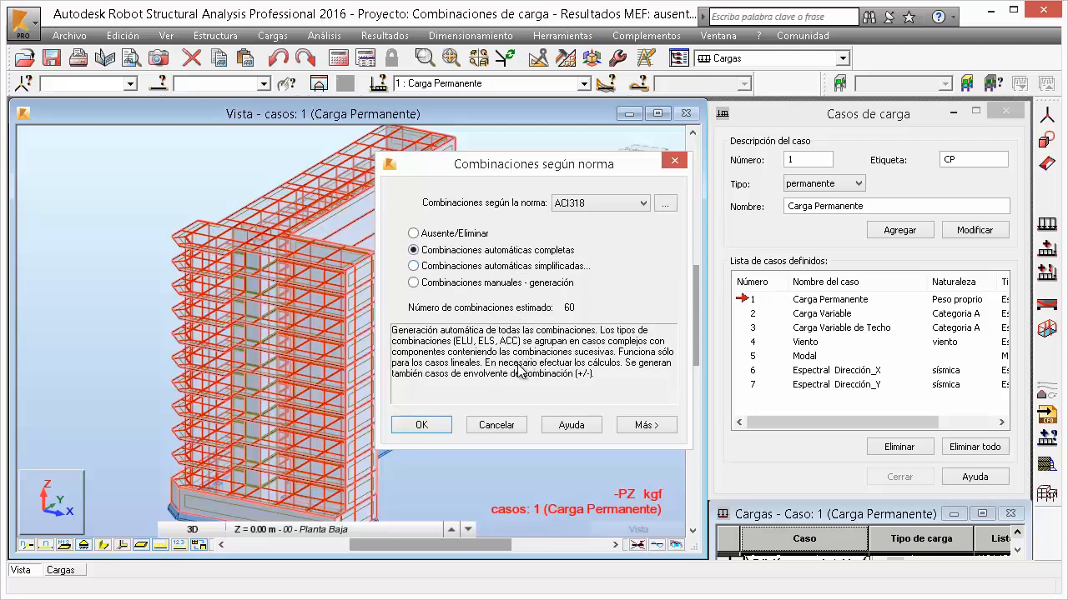
left_click(528, 285)
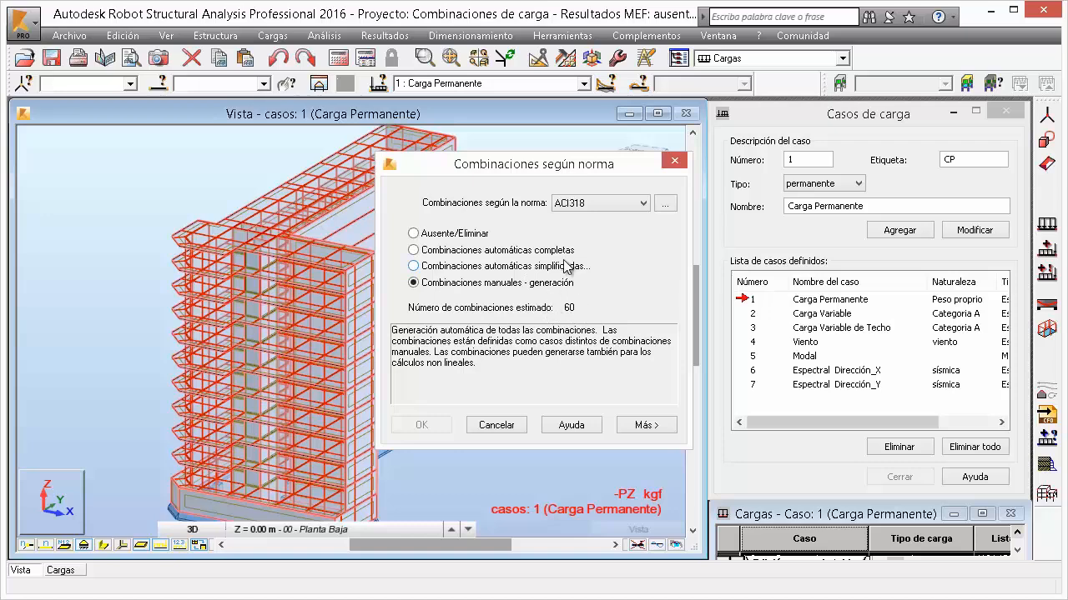
left_click(568, 266)
left_click(563, 251)
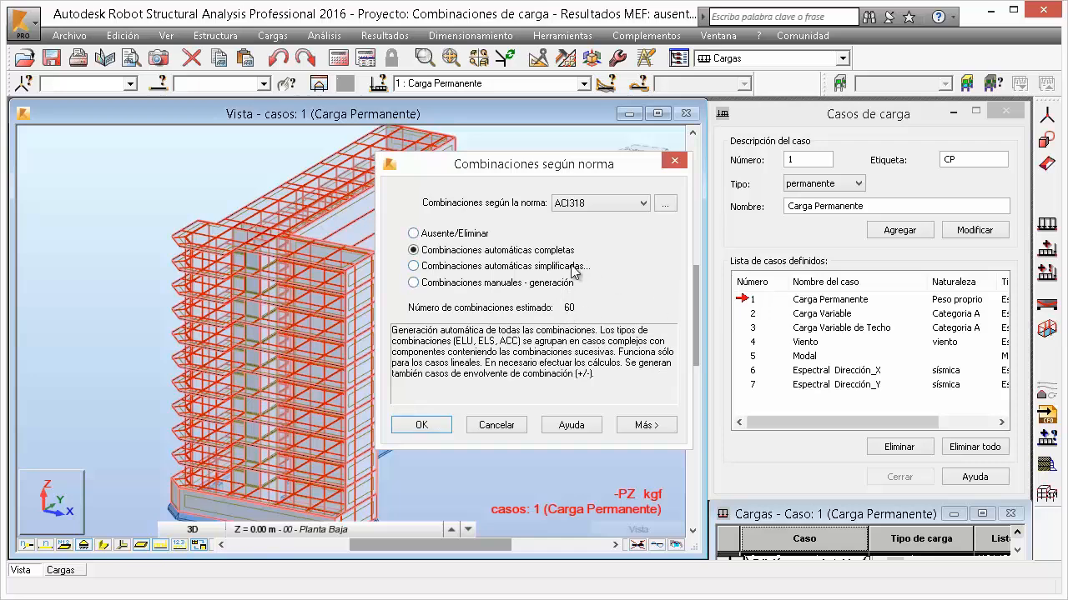
Step: Open the ACI318 combination regulation editor and examine its load factors, combination formulas and file options
left_click(671, 209)
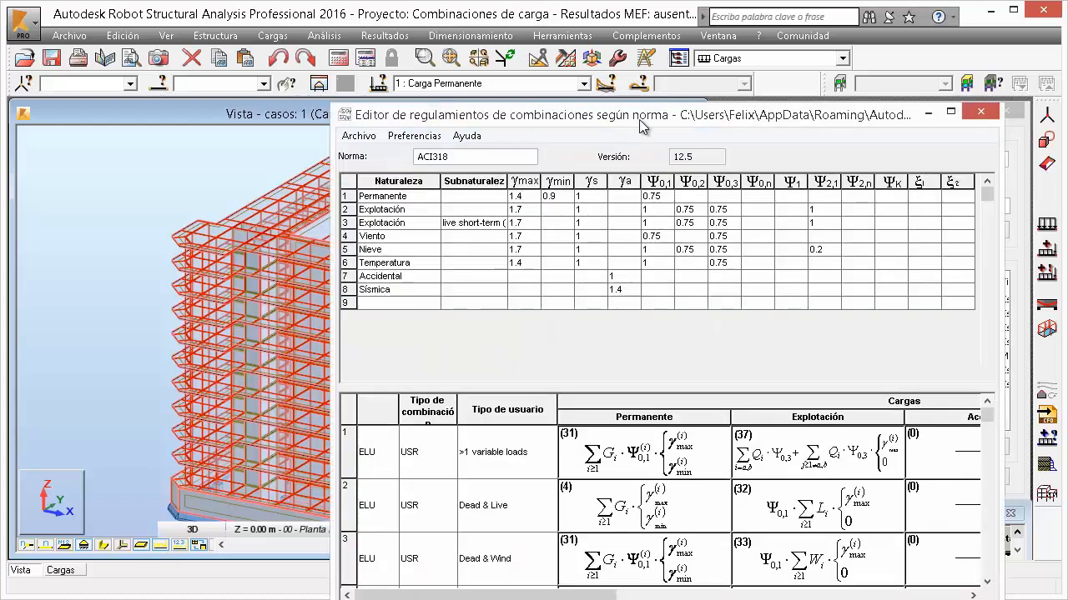
left_click_drag(648, 119, 566, 80)
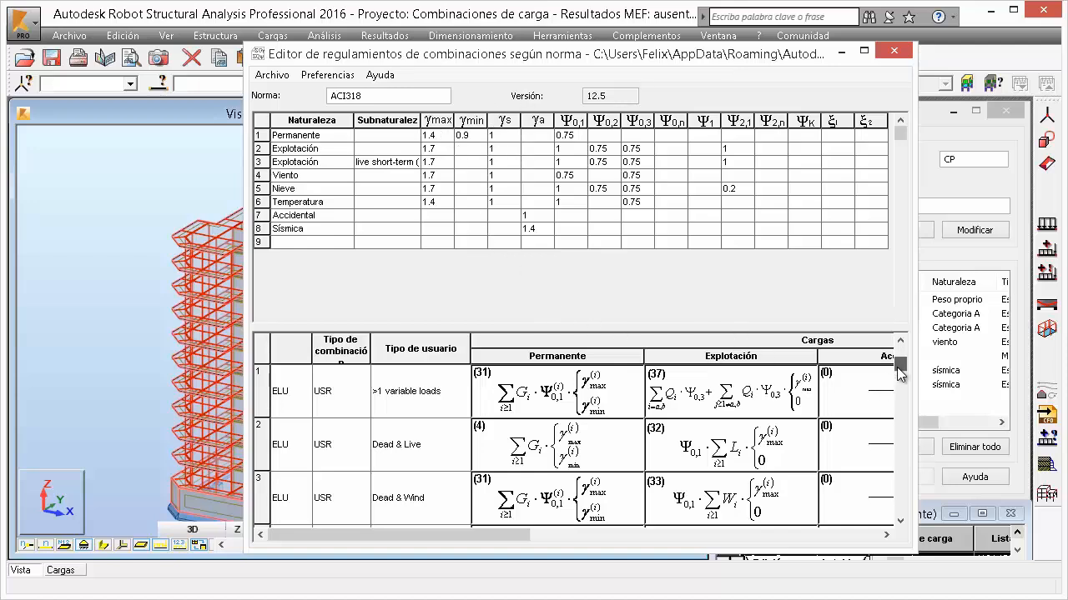
left_click_drag(900, 359, 899, 483)
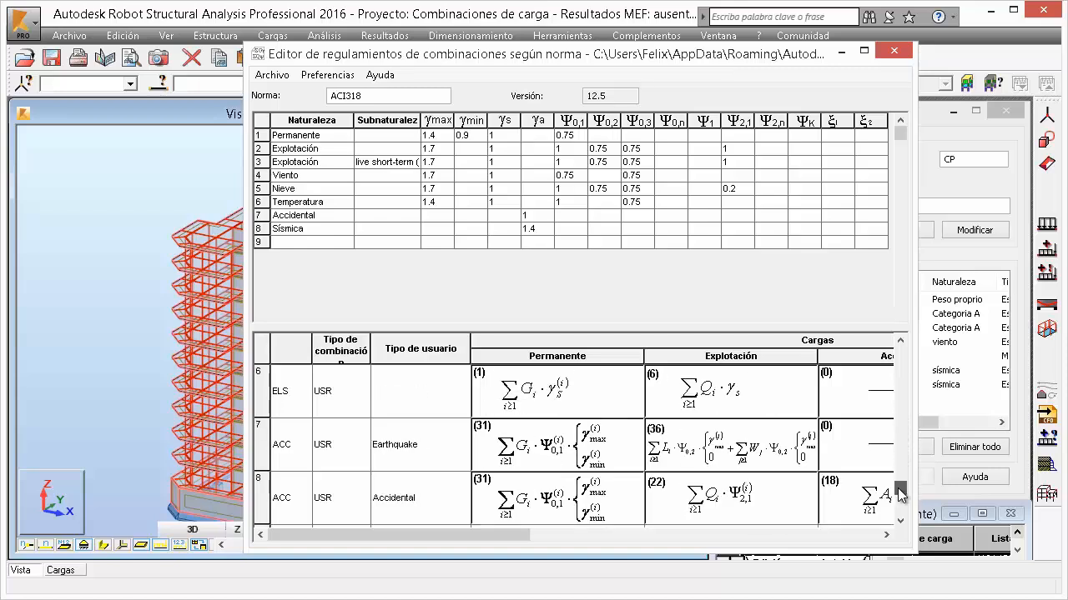
left_click(445, 456)
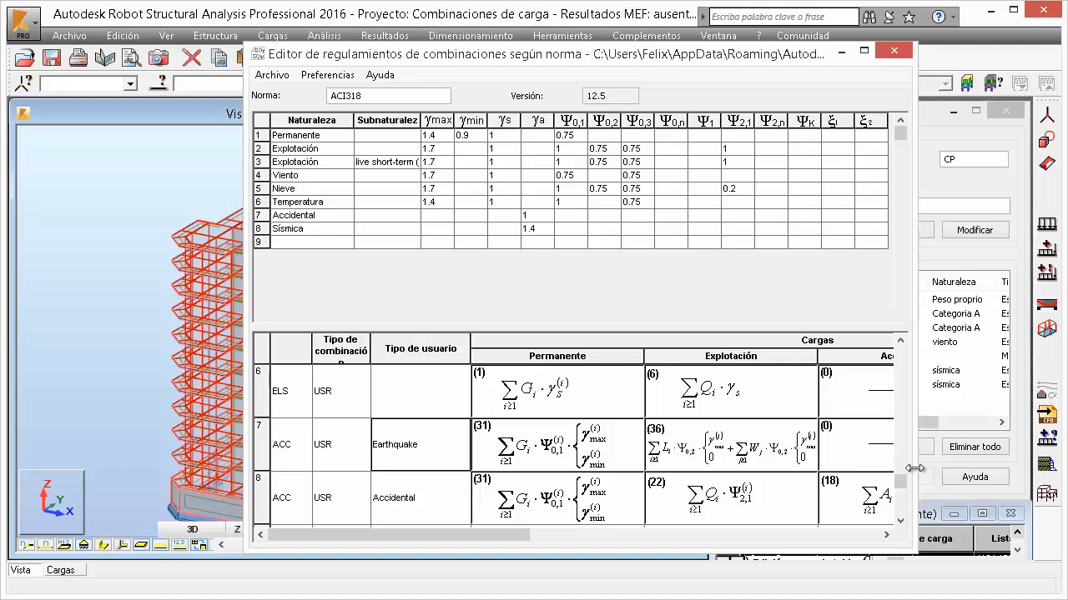
left_click(272, 75)
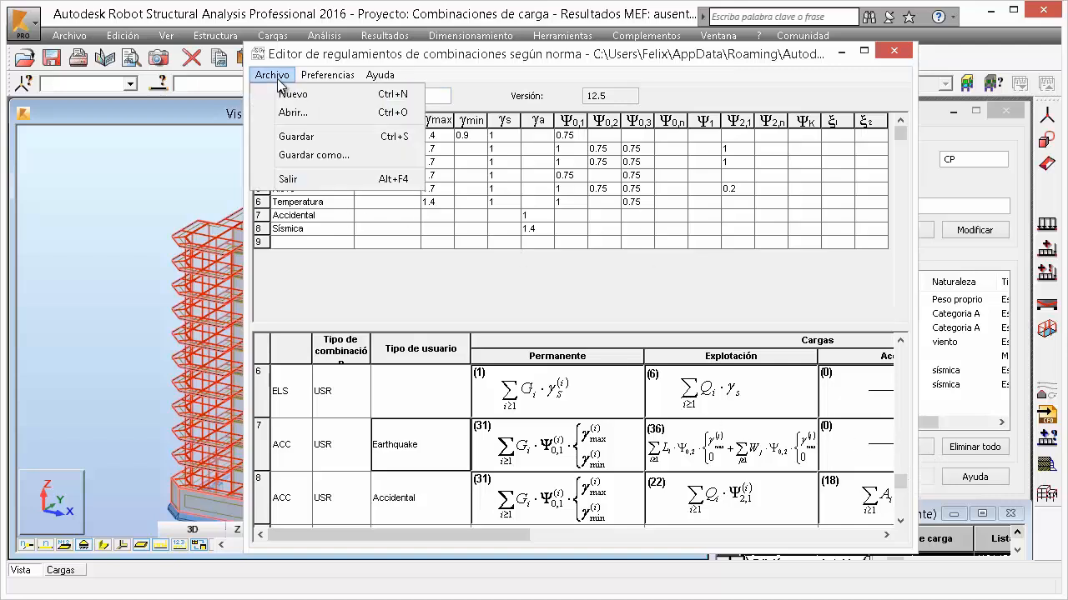
left_click(584, 292)
left_click_drag(903, 479, 906, 499)
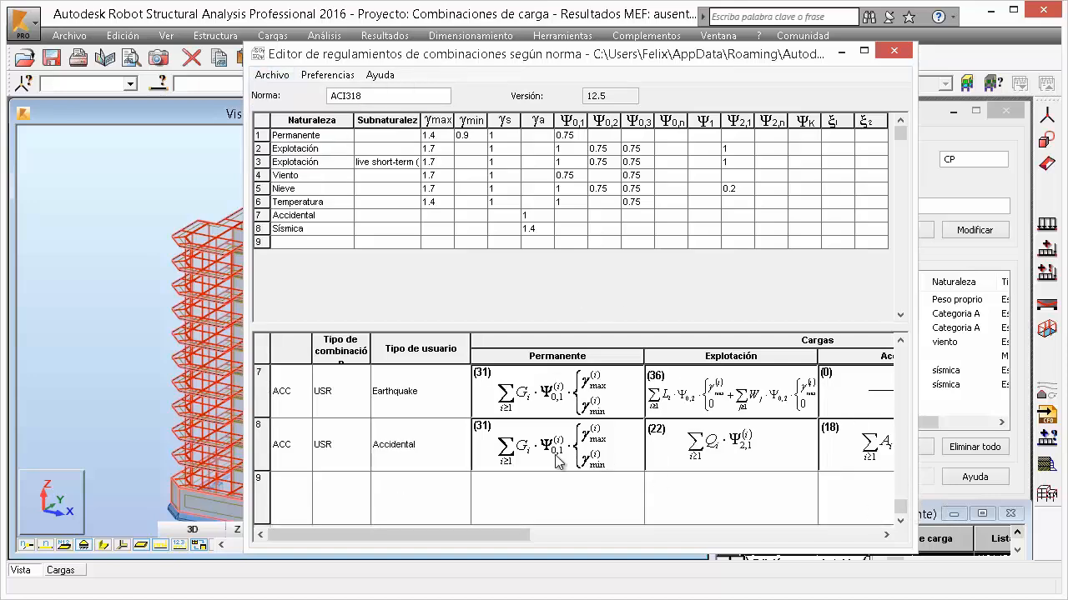
Step: Add an ELU combination in row 9 of the ACI318 regulation, with formula (1) for the permanent loads
left_click(306, 501)
left_click(303, 480)
left_click(305, 502)
left_click(299, 532)
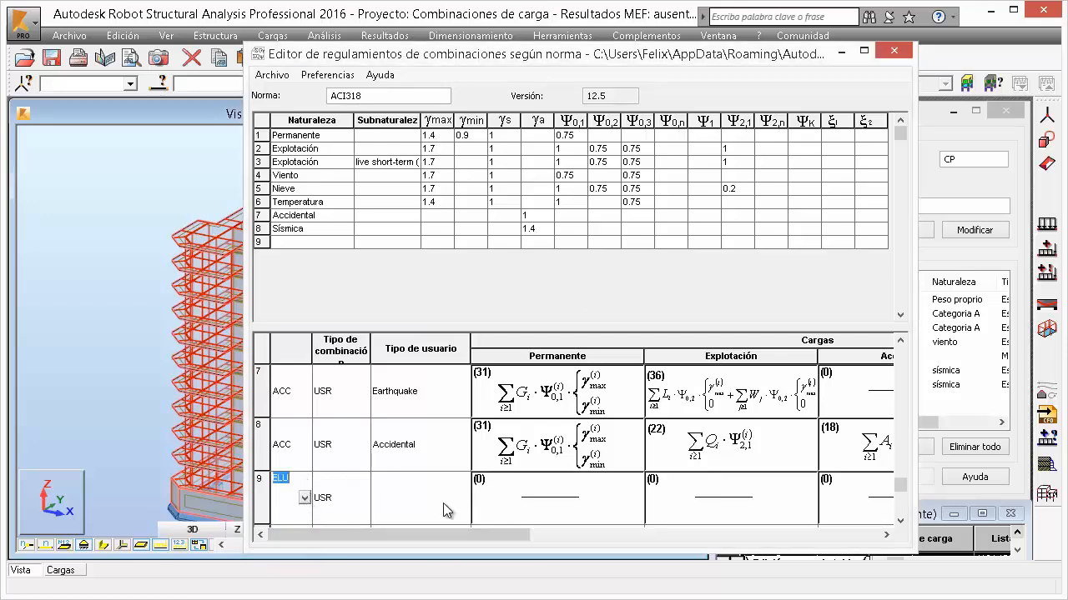
left_click(541, 502)
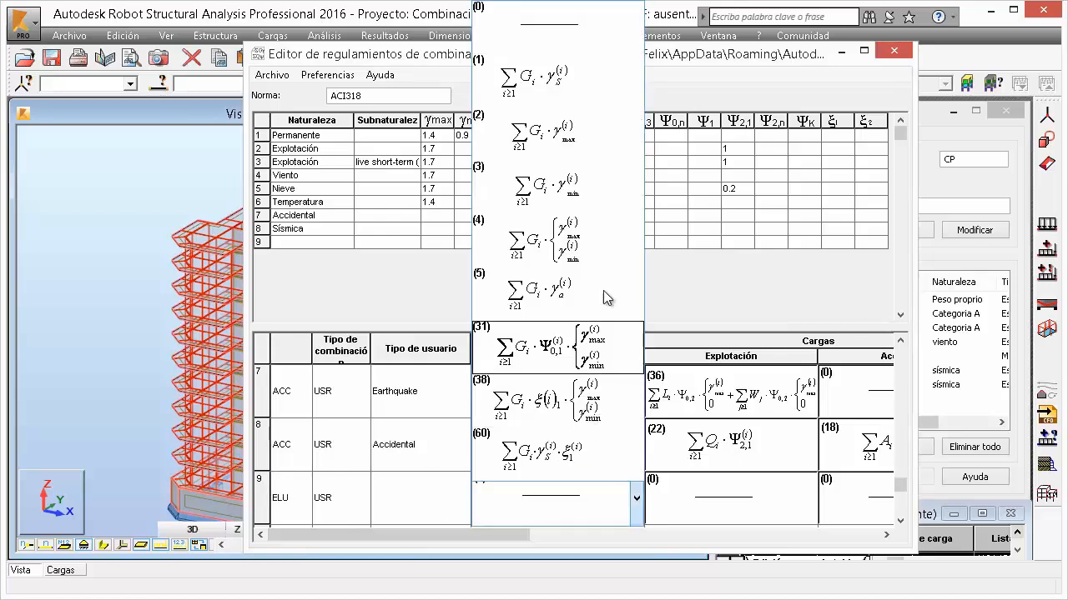
left_click(525, 94)
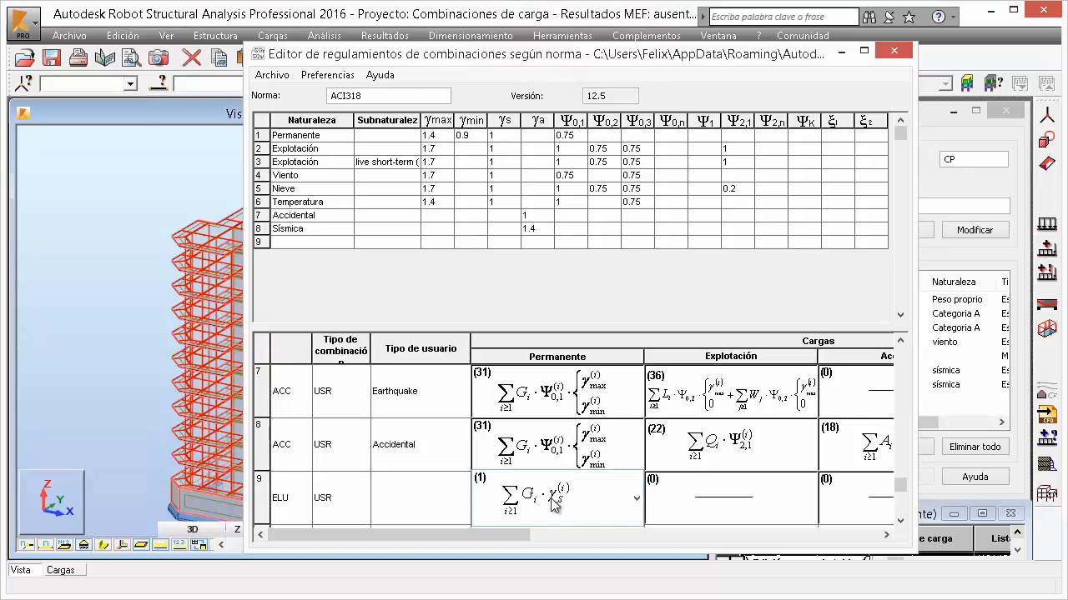
Step: Check the γs factor of the Permanente load nature, close the regulation editor, and cancel the code combinations
left_click(503, 142)
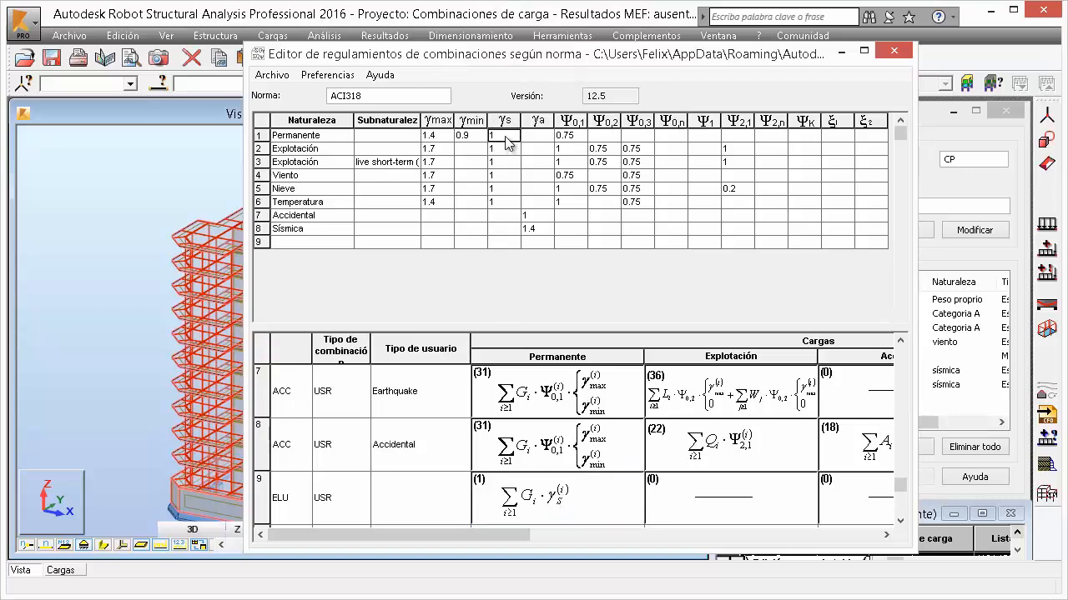
left_click(499, 137)
left_click(894, 54)
left_click(679, 344)
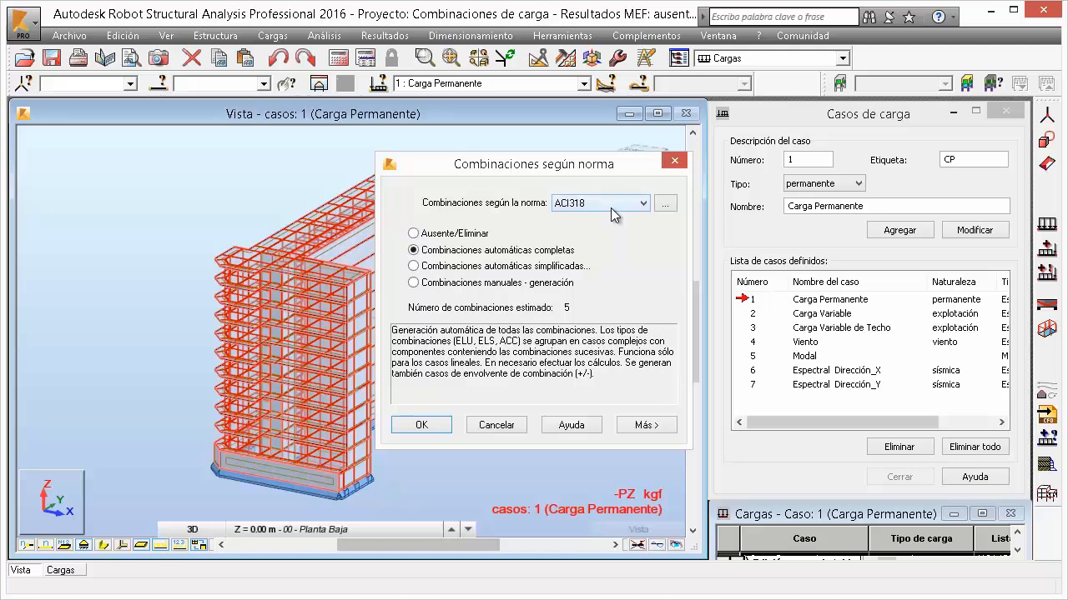
left_click(515, 423)
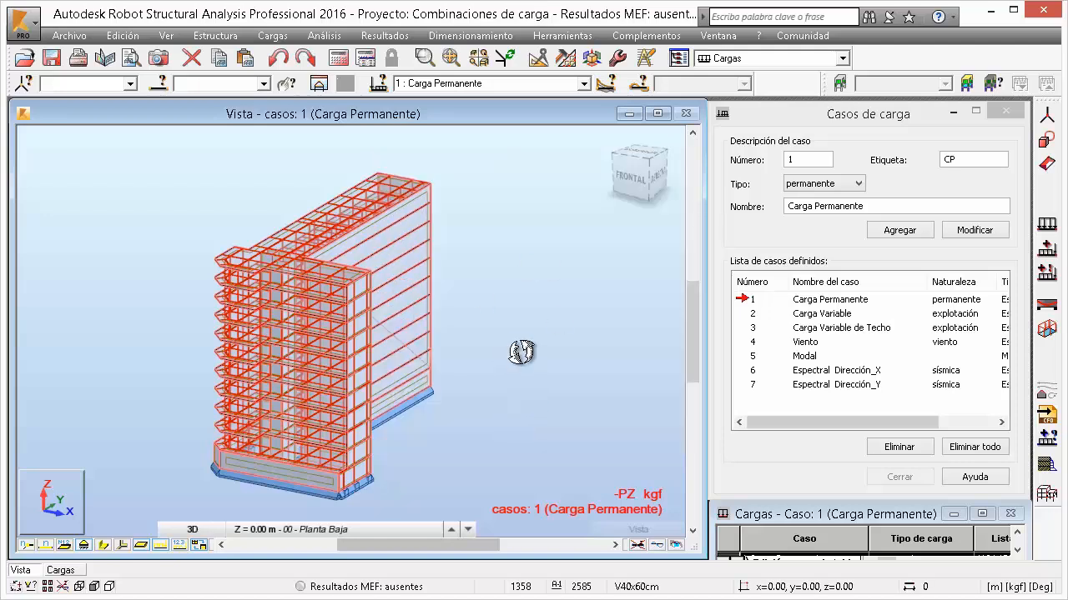
Step: Switch to the COMBINACIONES DE CARGAS 2.0 workbook in Excel, clear the pending copy selection, and locate the Galpones (sin puente grua) table
key("alt+Tab")
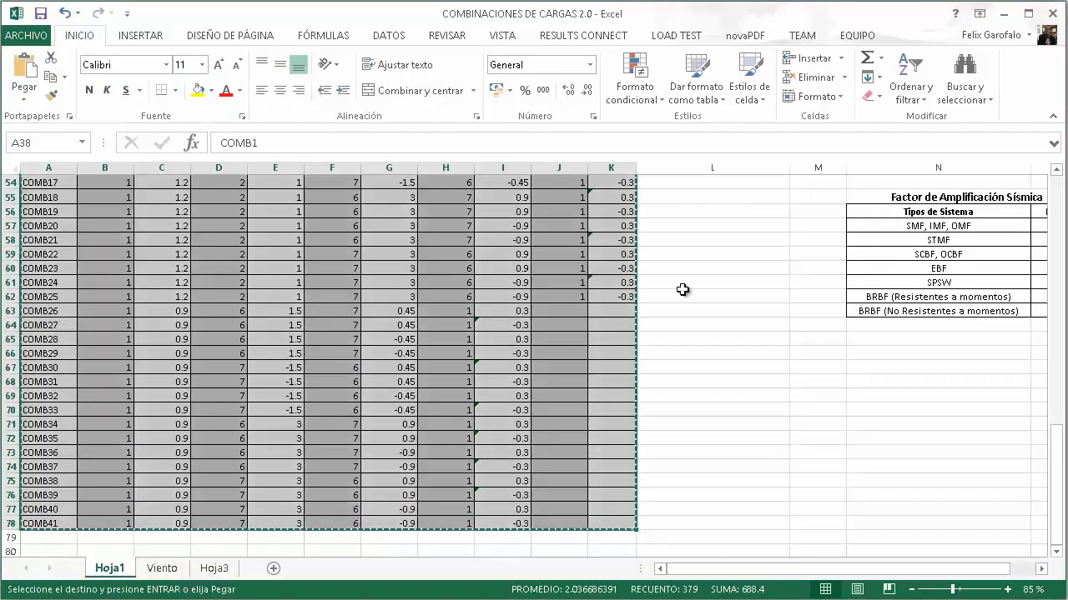
left_click(610, 406)
scroll(615, 405, "up", 12)
left_click(540, 305)
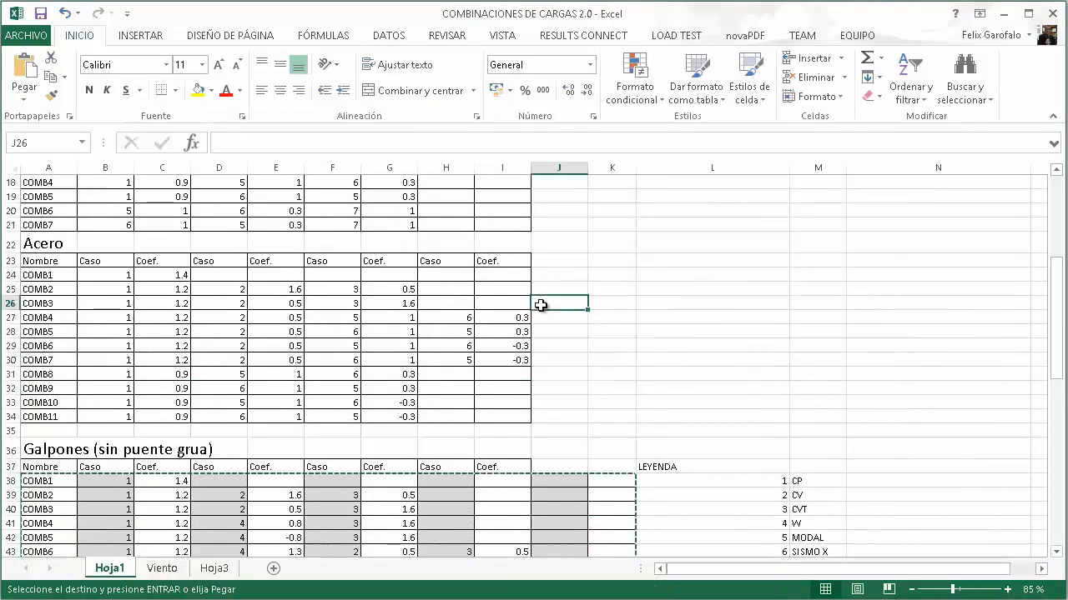
scroll(79, 391, "down", 2)
key("Escape")
scroll(71, 369, "down", 3)
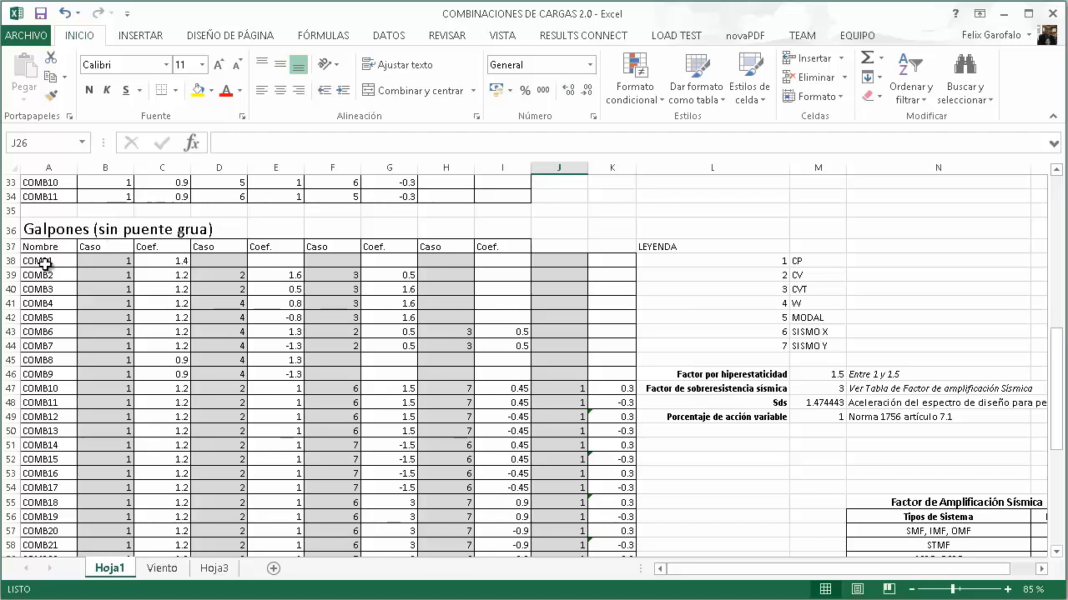
Step: Compare the LEYENDA case numbers and names from CP to SISMO Y with the load cases defined in Robot Structural Analysis, returning to the workbook
left_click(97, 261)
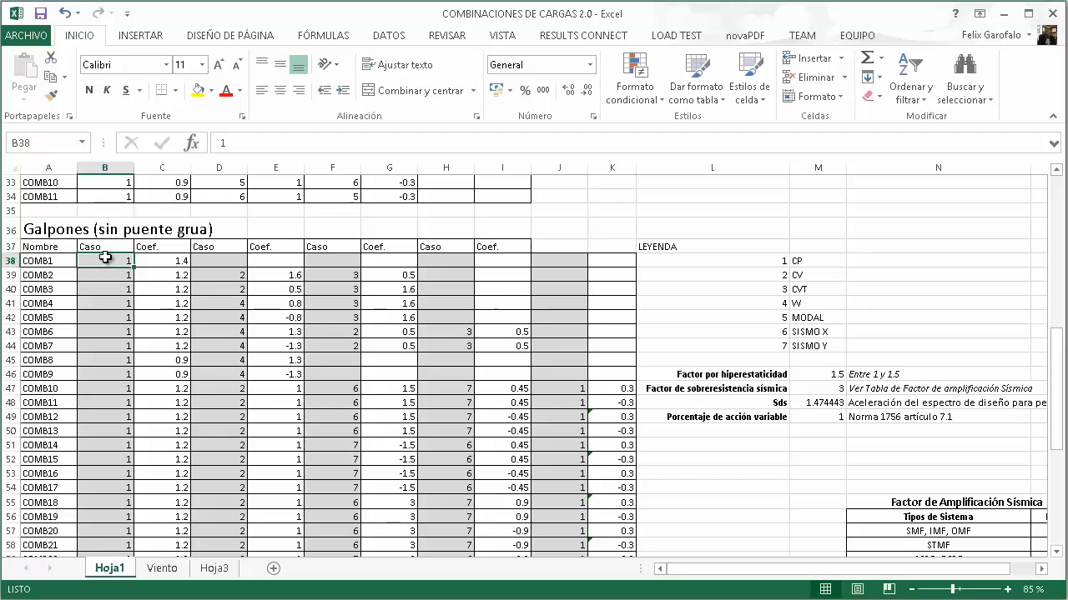
left_click(751, 262)
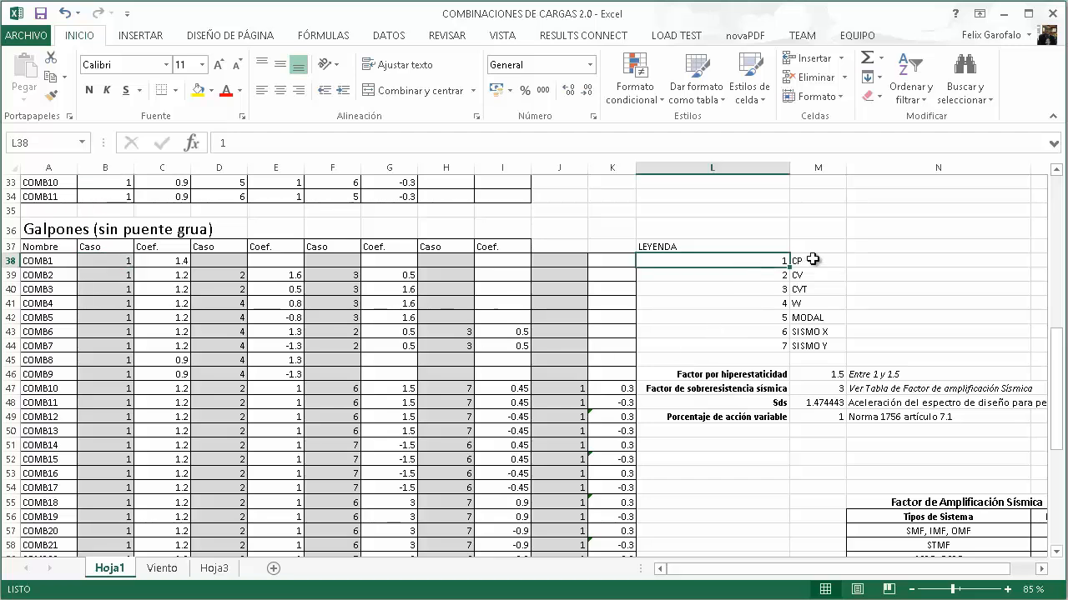
left_click_drag(812, 259, 813, 345)
key("ctrl+c")
key("alt+Tab")
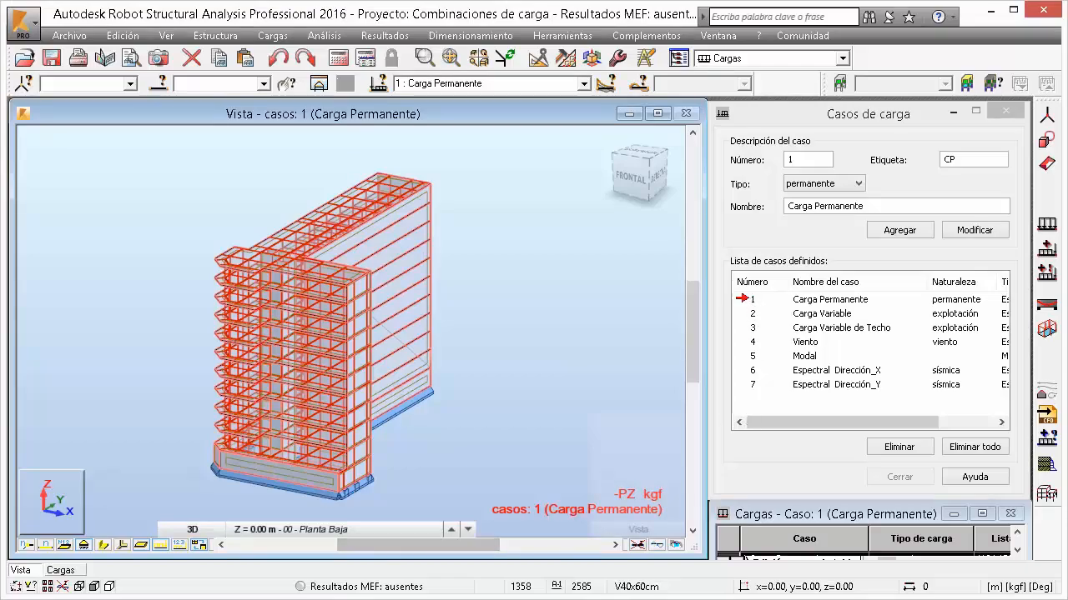
key("alt+Tab")
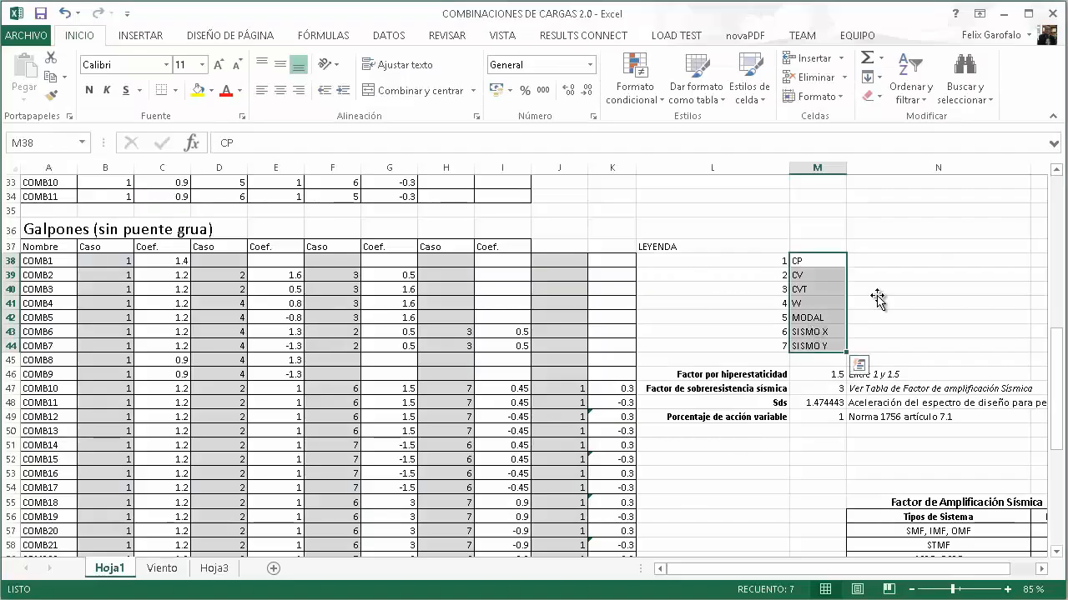
left_click(876, 290)
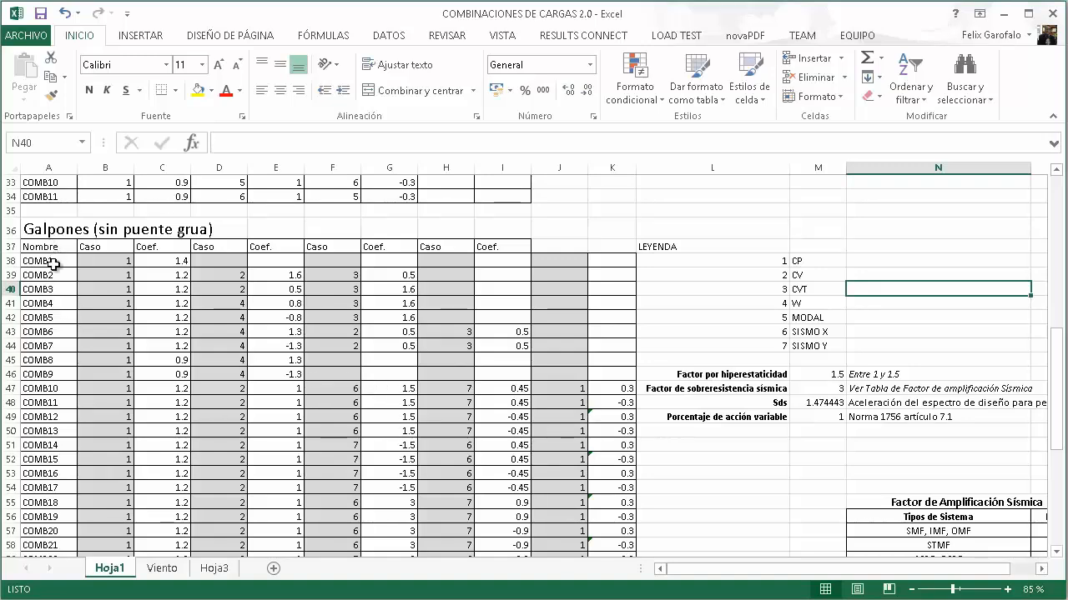
Step: Copy rows COMB1 to COMB41 of the Galpones (sin puente grua) table, cells A38:K78, and switch to Robot Structural Analysis
left_click_drag(49, 265, 615, 532)
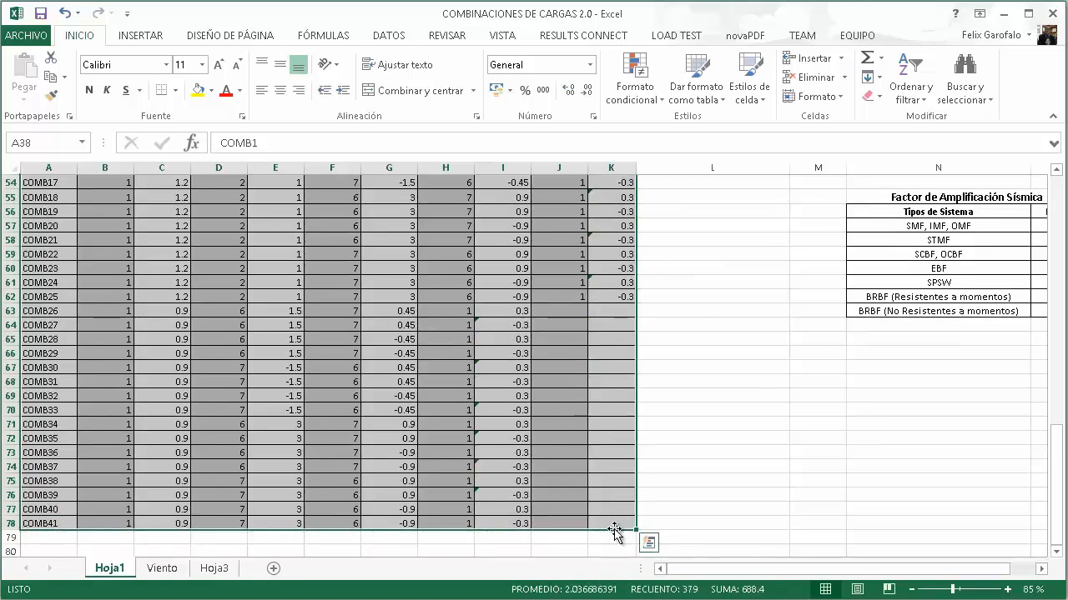
key("ctrl+c")
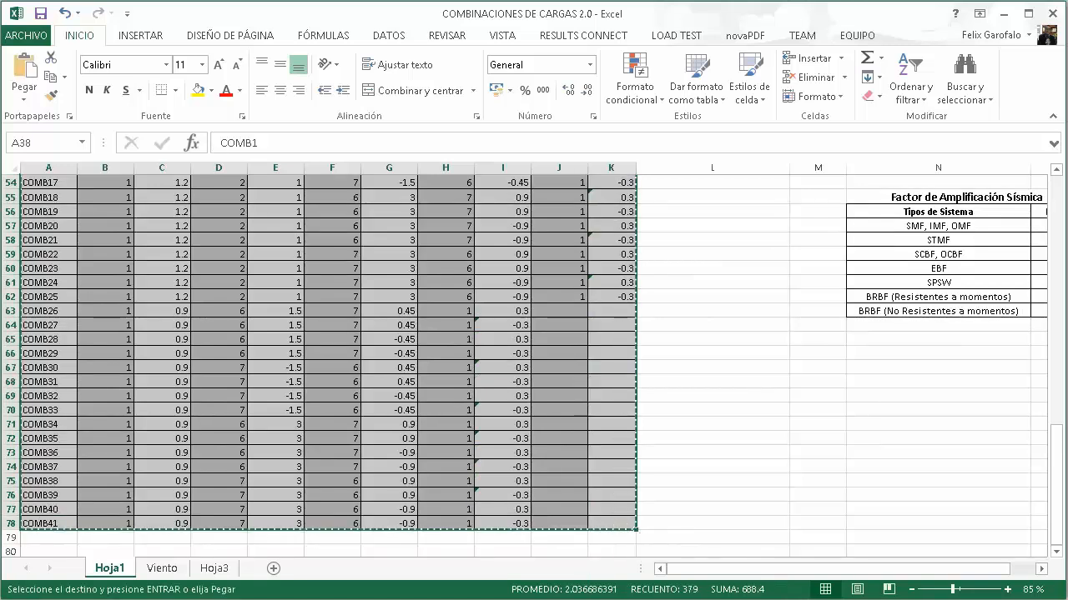
key("alt+Tab")
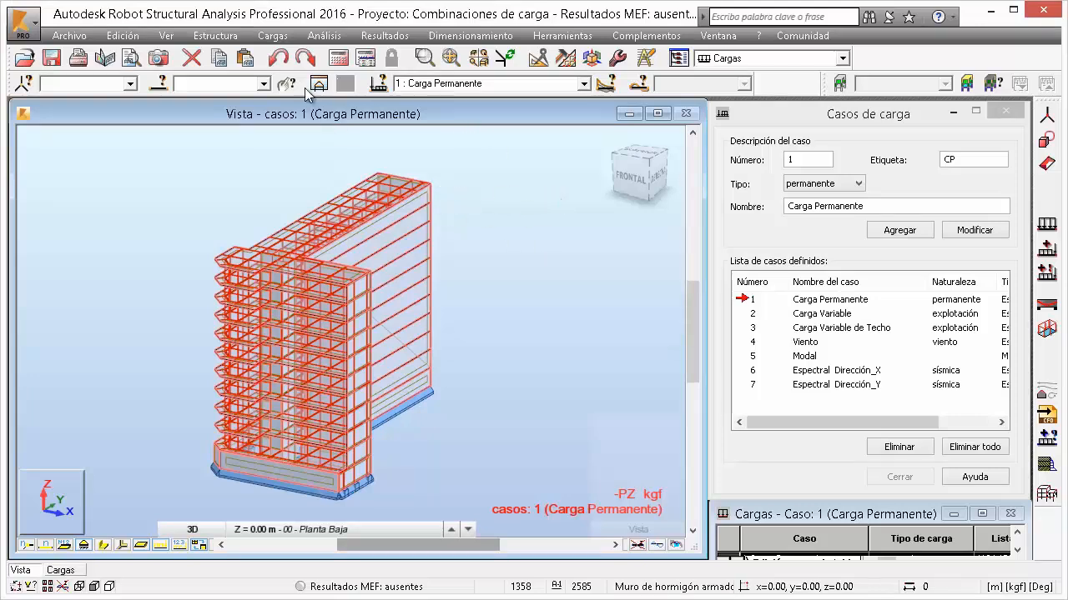
Step: Open the load combinations table in its editing view and paste the copied COMB1 to COMB41 rows with their cases and coefficients
left_click(280, 38)
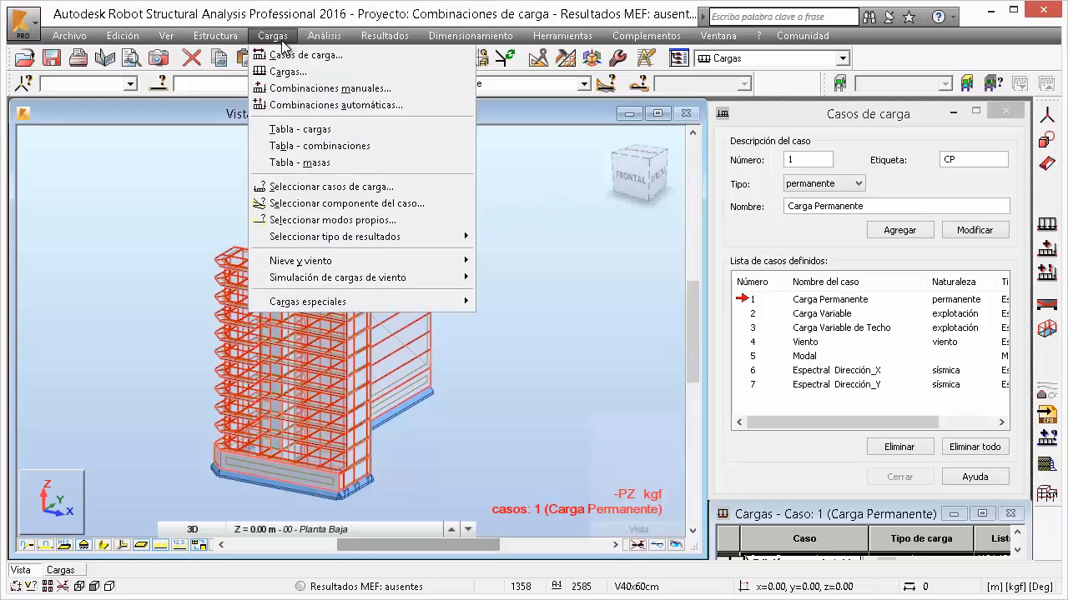
left_click(288, 147)
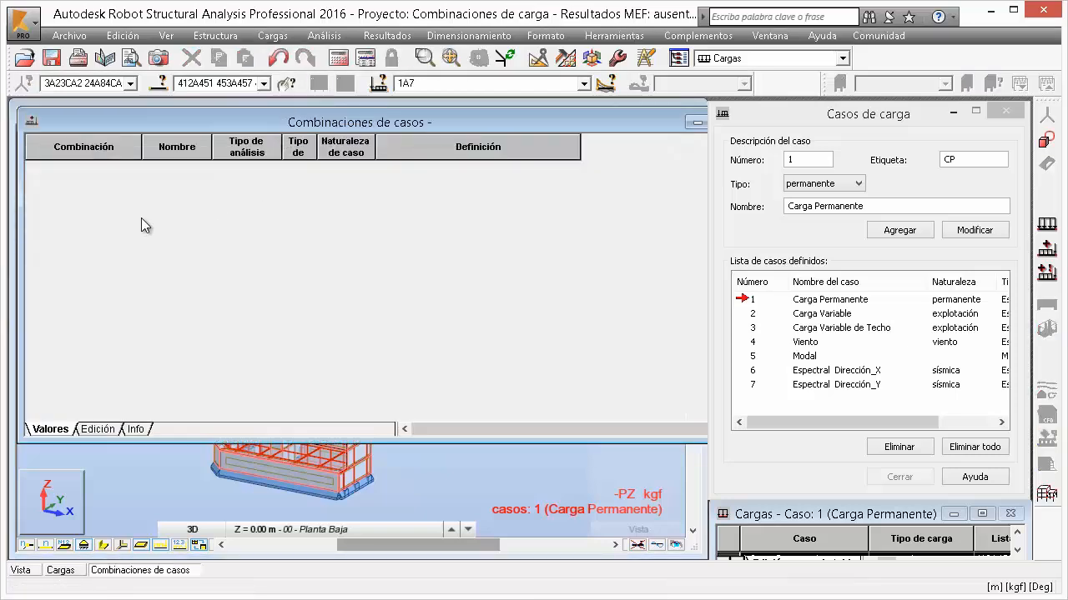
left_click(97, 430)
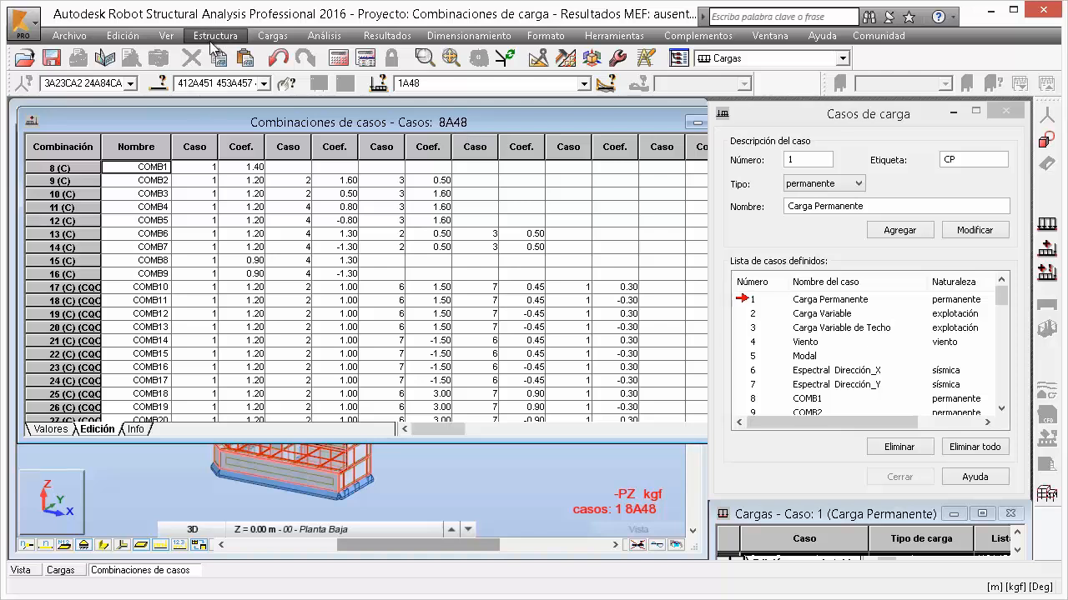
left_click(275, 36)
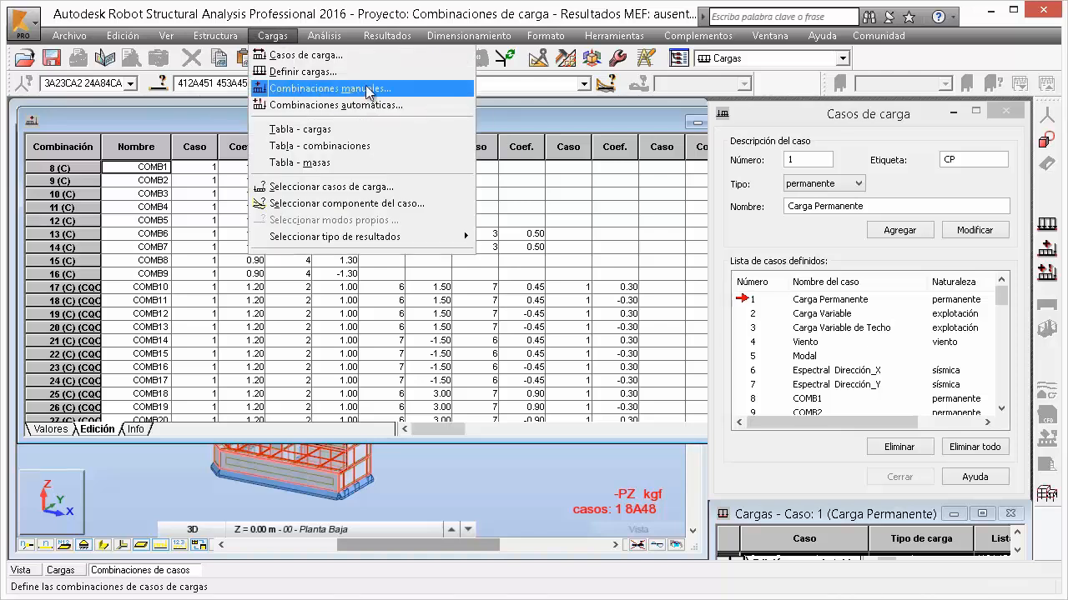
left_click(621, 111)
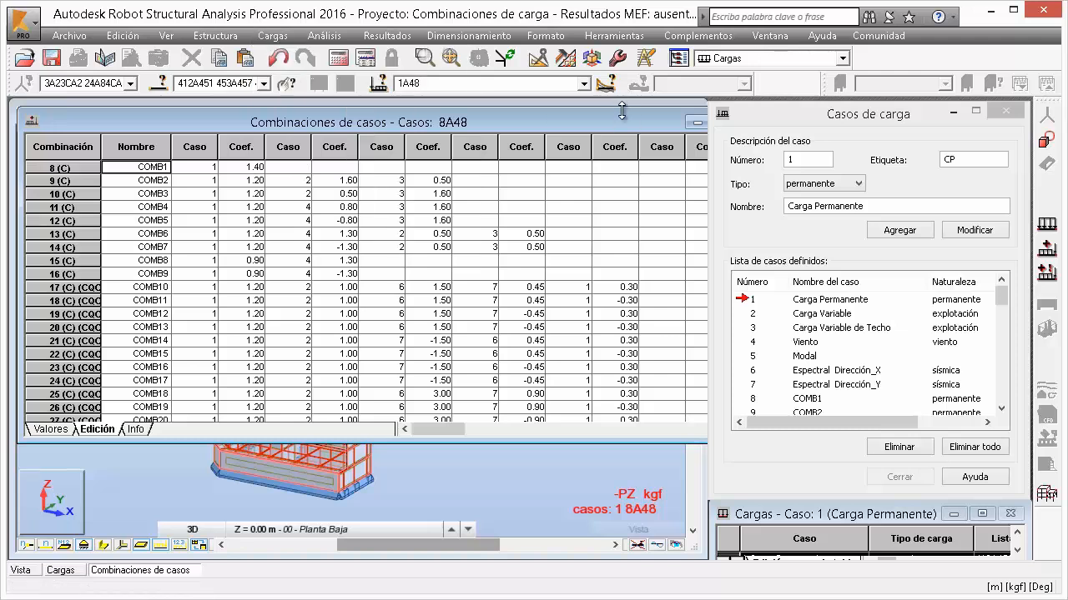